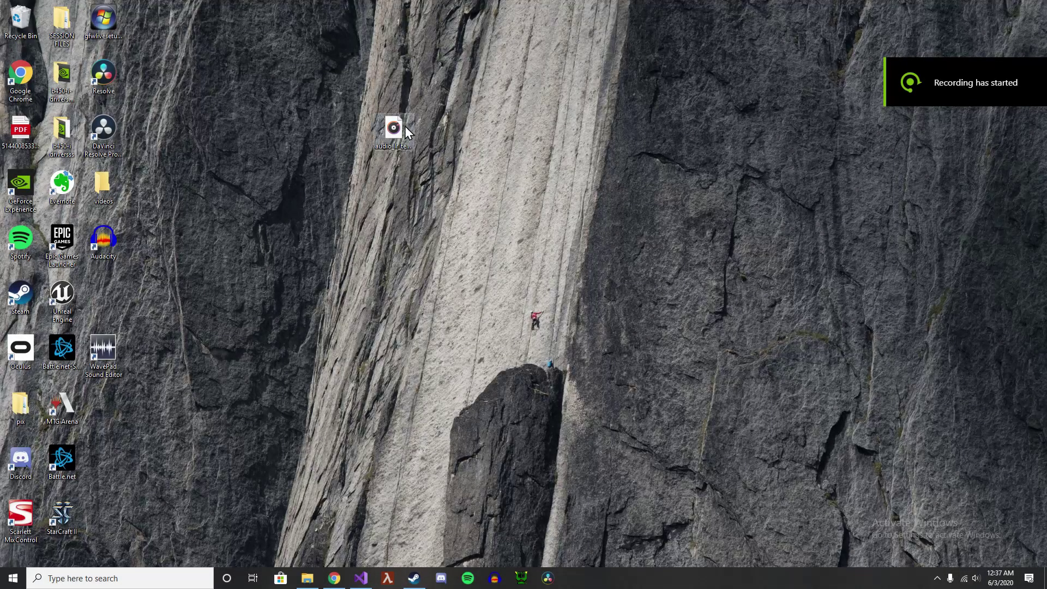
Step: Preview audio_lr_test in Groove Music, then launch Half-Life: Alyx Workshop Tools from Steam
{"action": "double_click", "coordinate": [405, 127]}
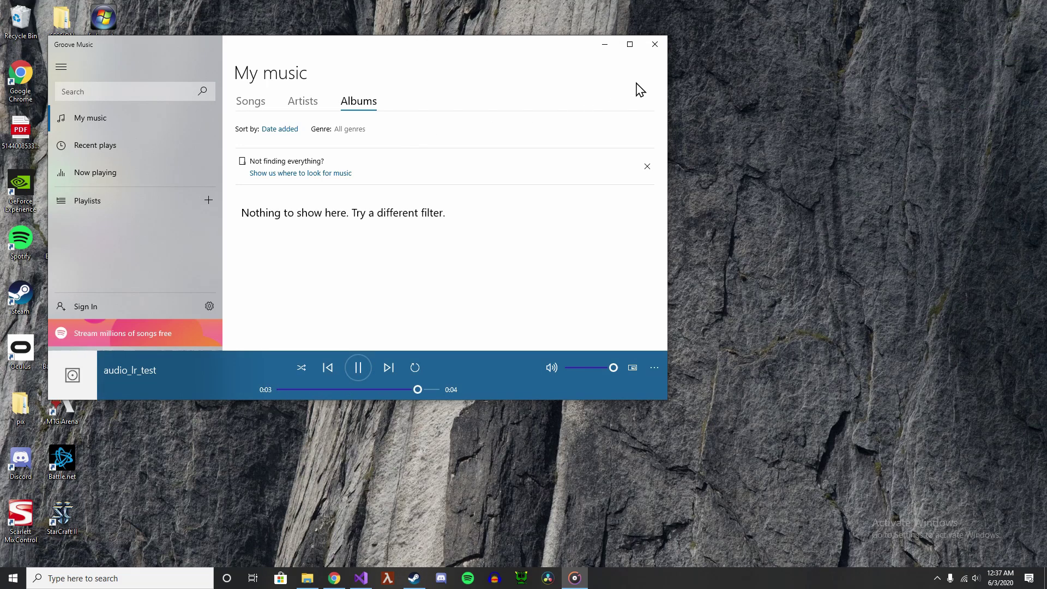
{"action": "left_click", "coordinate": [655, 44]}
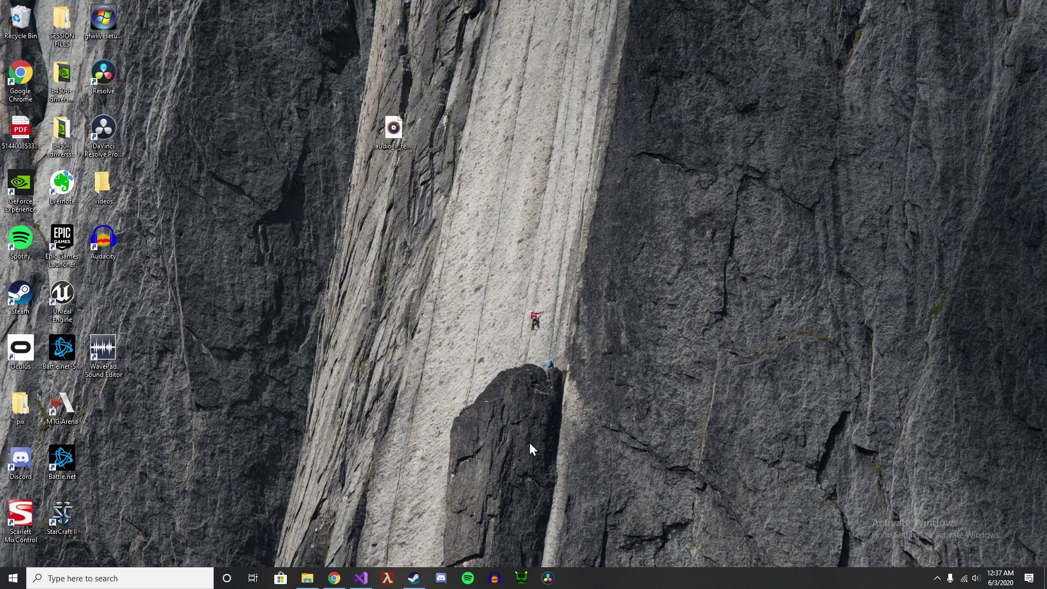
{"action": "left_click", "coordinate": [413, 578]}
{"action": "left_click", "coordinate": [382, 372]}
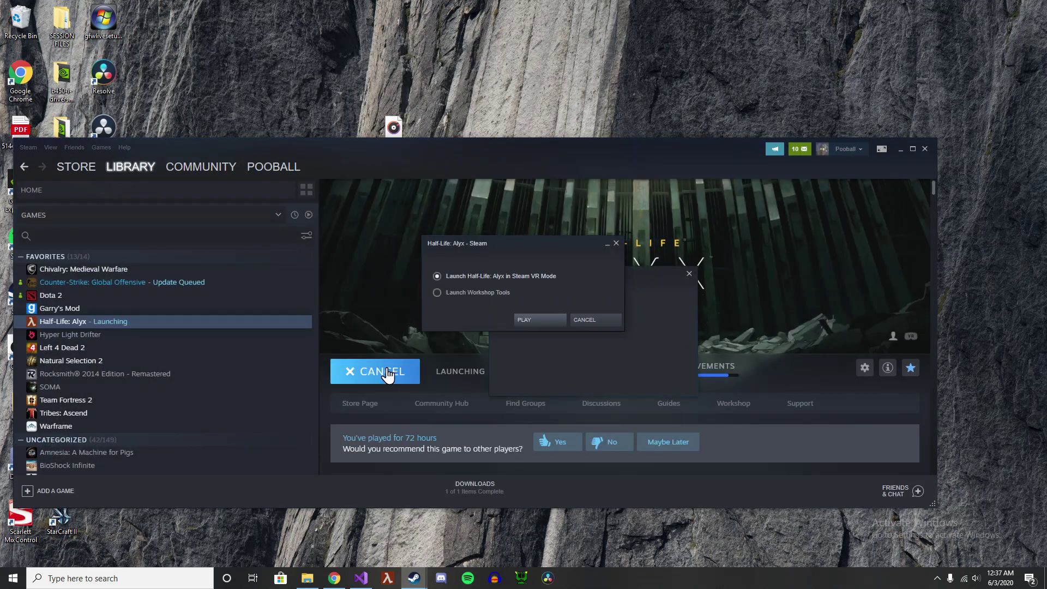
{"action": "key", "text": "Return"}
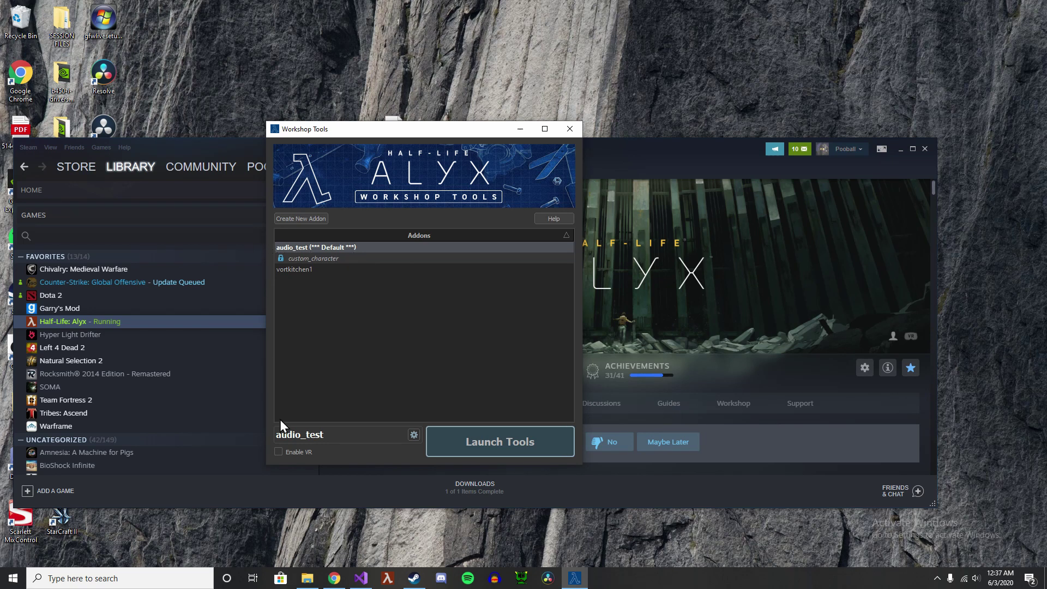
Step: Browse to the hlvr_addons\audio_test addon folder in File Explorer
{"action": "left_click", "coordinate": [307, 578]}
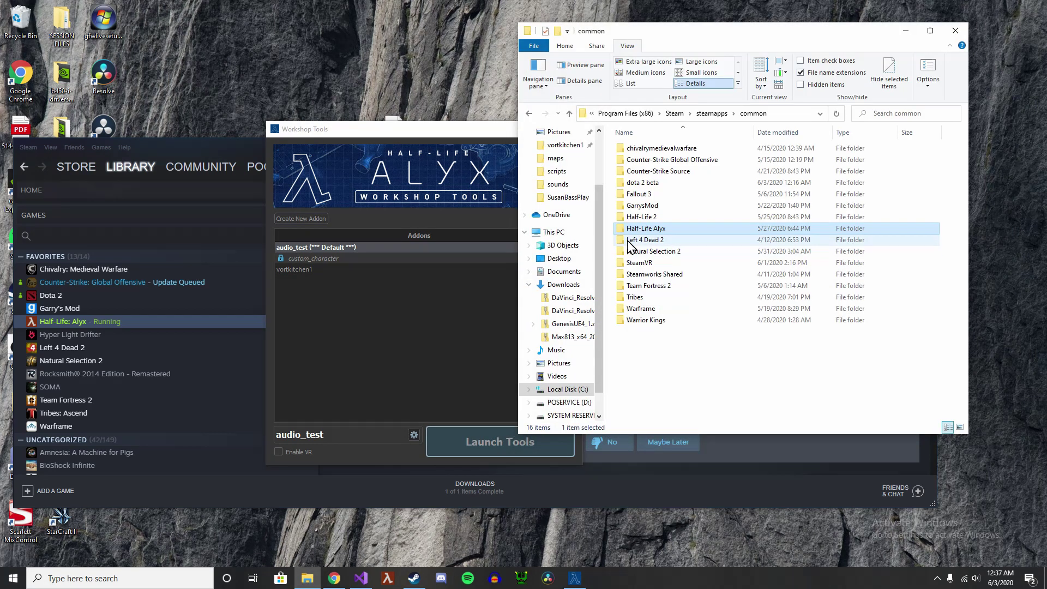
{"action": "double_click", "coordinate": [649, 229]}
{"action": "double_click", "coordinate": [651, 149]}
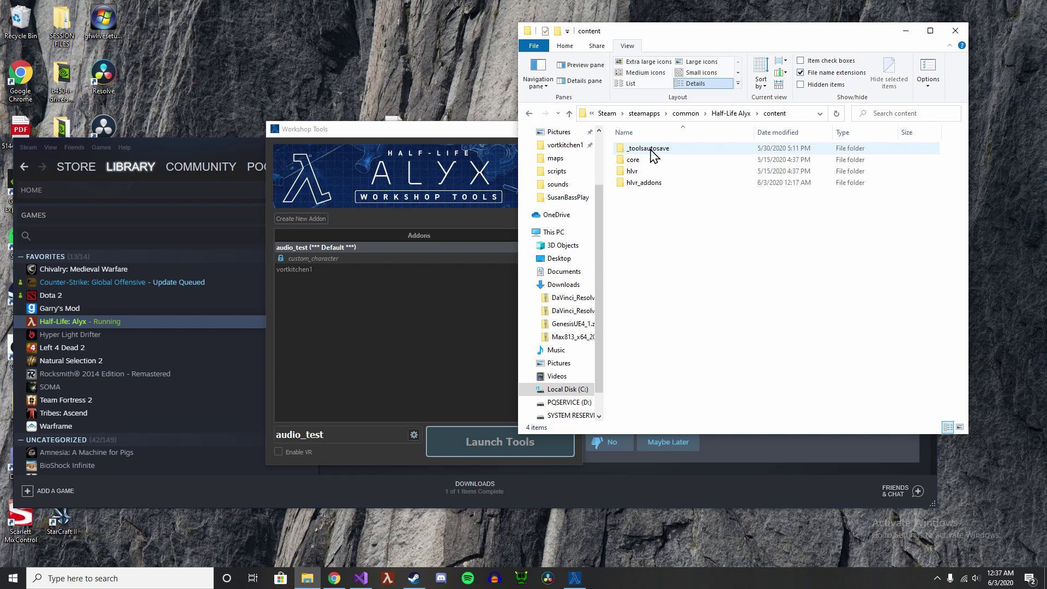
{"action": "double_click", "coordinate": [647, 183]}
{"action": "double_click", "coordinate": [657, 151]}
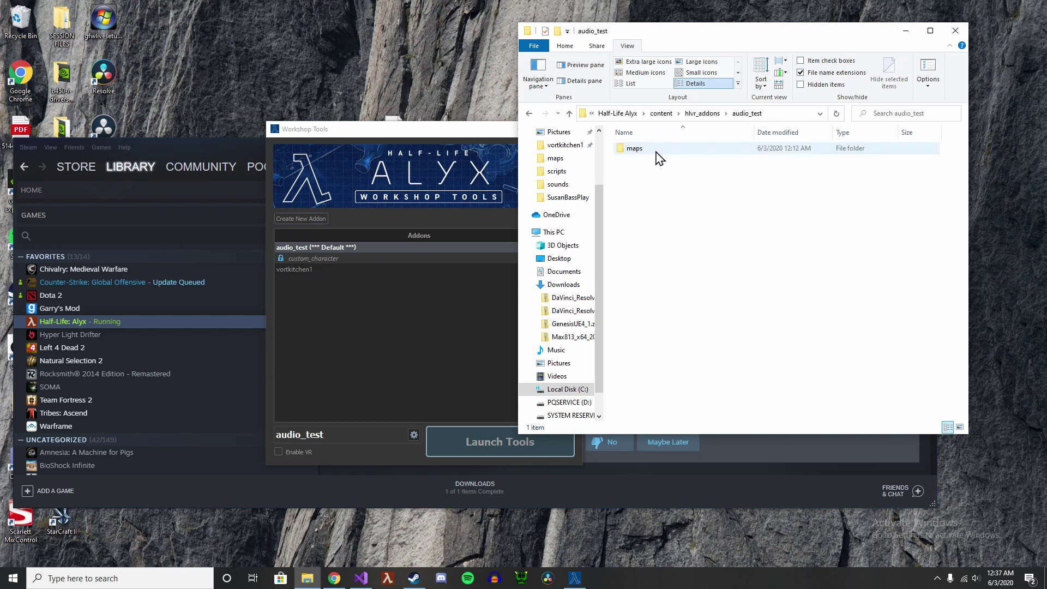
{"action": "double_click", "coordinate": [656, 152]}
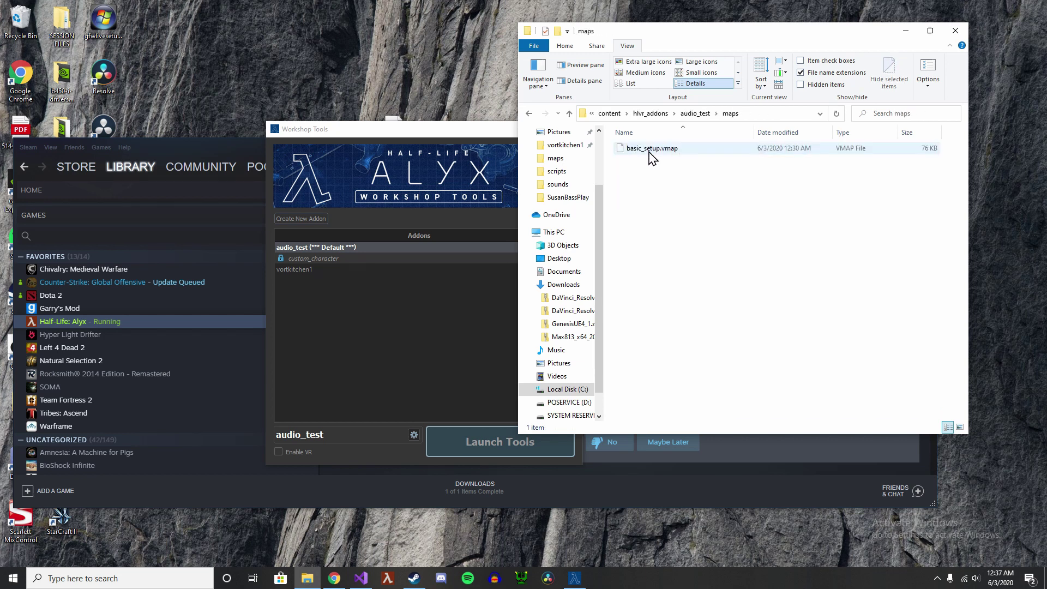
{"action": "key", "text": "alt+Left"}
Step: Create a sounds folder in audio_test and move audio_lr_test.wav into it
{"action": "right_click", "coordinate": [657, 212]}
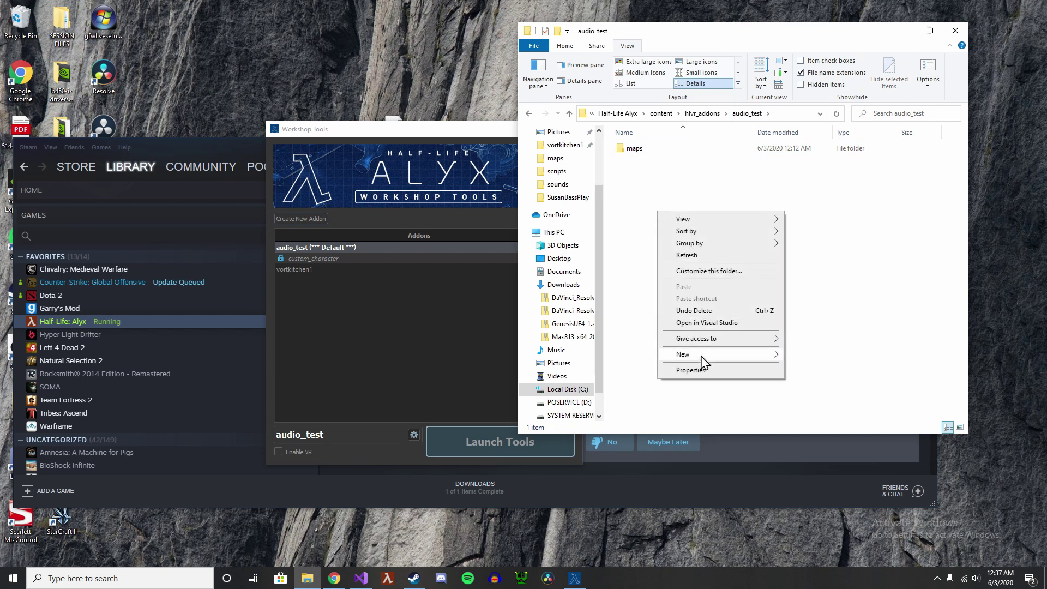
{"action": "mouse_move", "coordinate": [702, 356]}
{"action": "left_click", "coordinate": [823, 356]}
{"action": "type", "text": "so"}
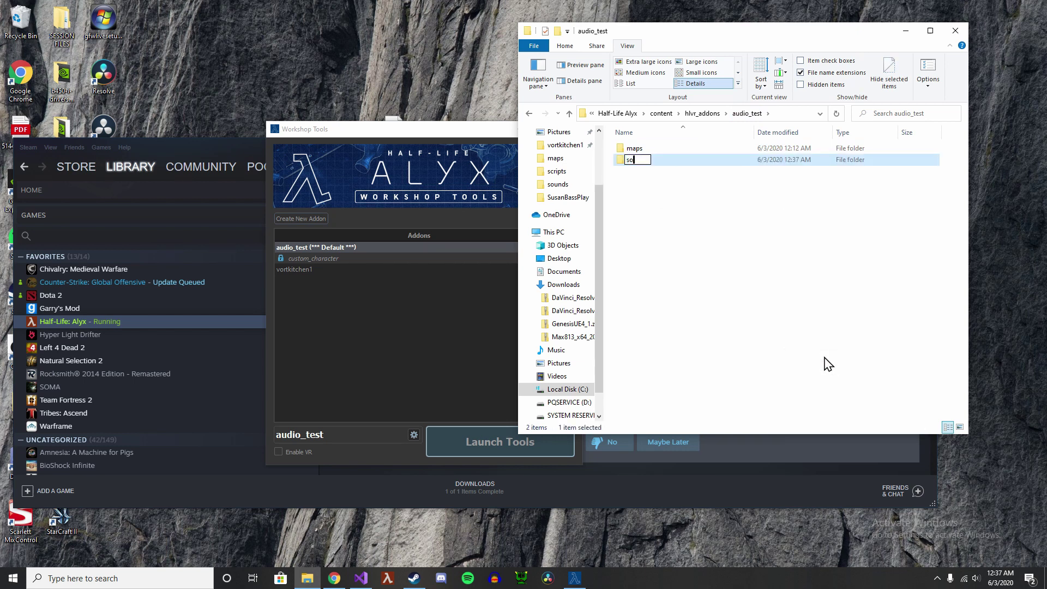
{"action": "type", "text": "unds"}
{"action": "key", "text": "Return"}
{"action": "left_click_drag", "start_coordinate": [398, 122], "coordinate": [646, 169]}
{"action": "right_click", "coordinate": [648, 186]}
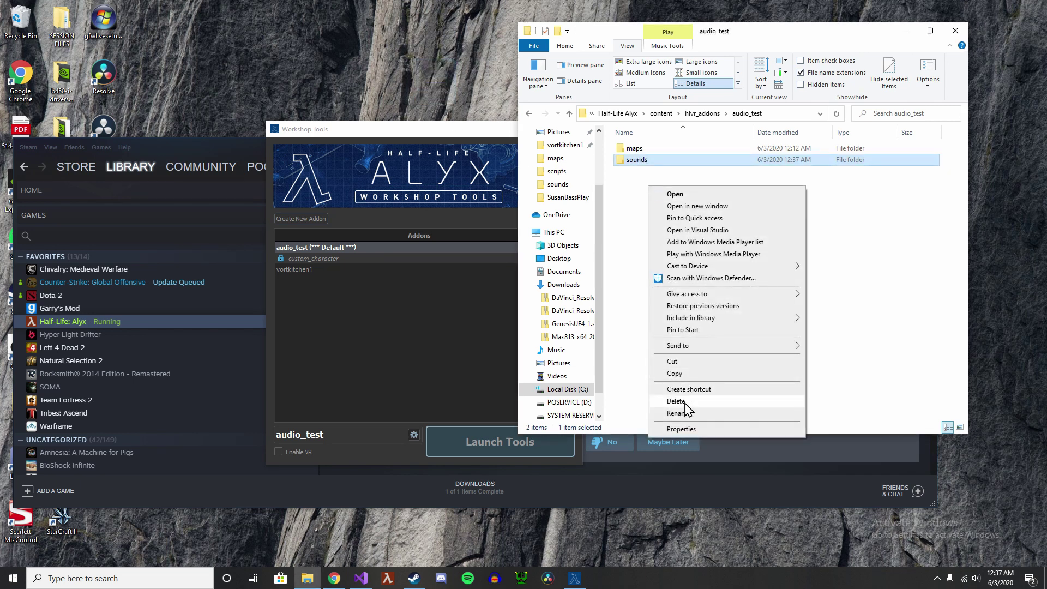
{"action": "left_click", "coordinate": [843, 344]}
Step: Create a soundevents folder containing a new empty audio_test.txt file
{"action": "right_click", "coordinate": [735, 277]}
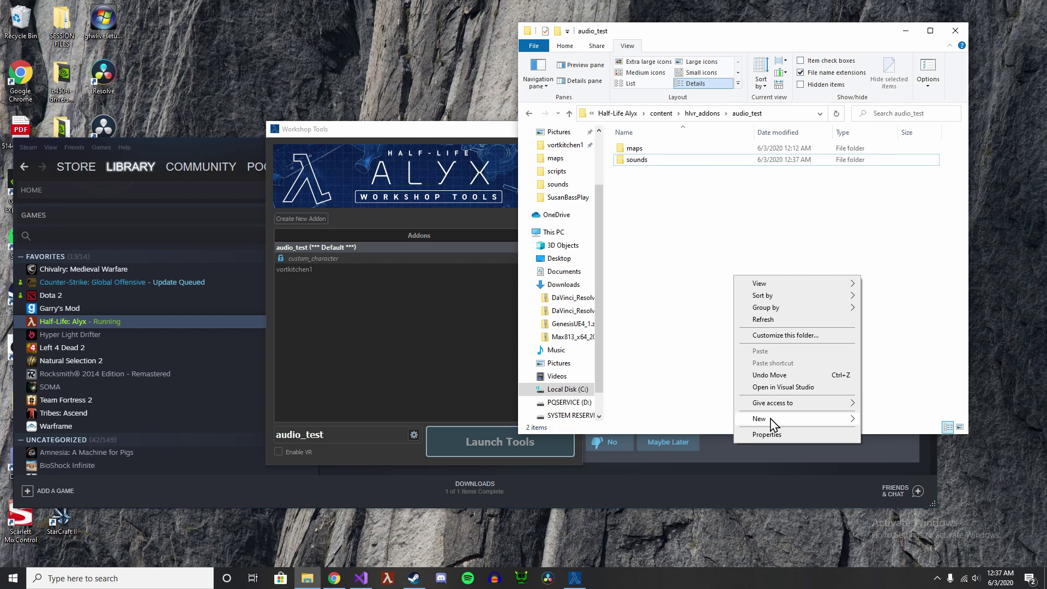
{"action": "mouse_move", "coordinate": [855, 425]}
{"action": "left_click", "coordinate": [885, 419]}
{"action": "type", "text": "so"}
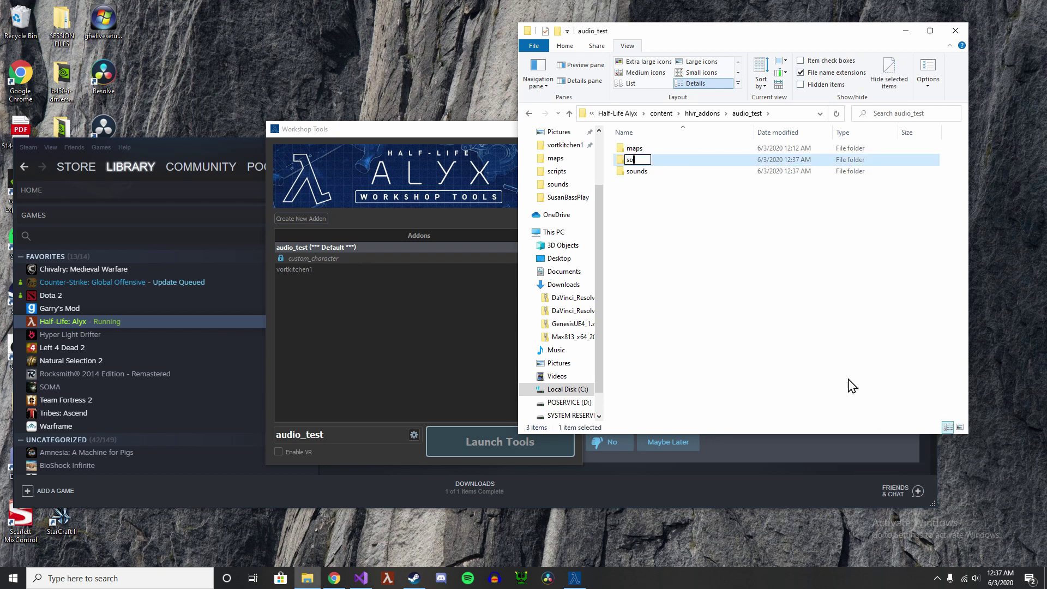
{"action": "type", "text": "undevents"}
{"action": "key", "text": "Return"}
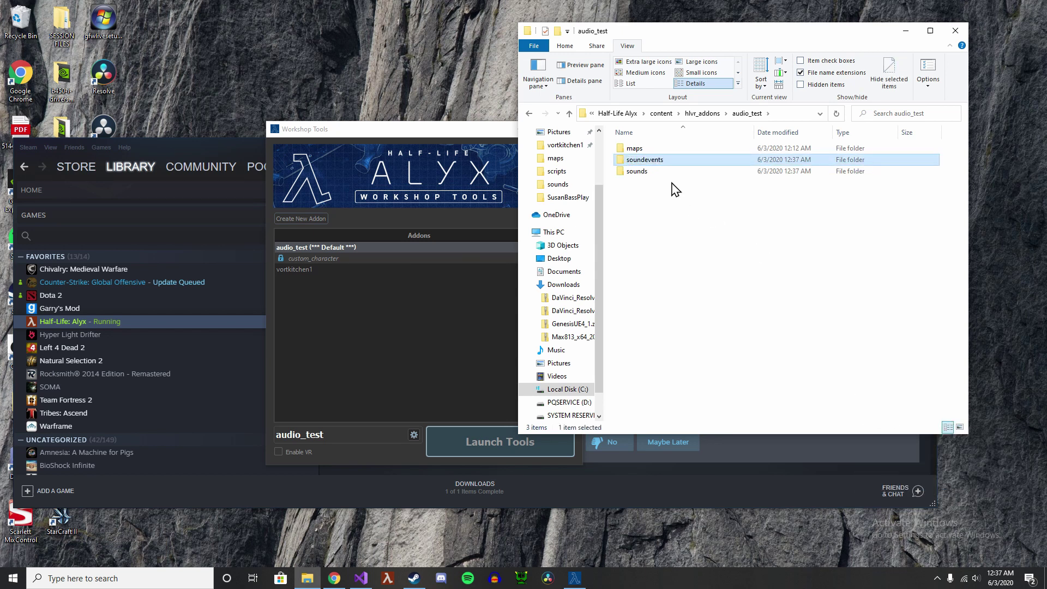
{"action": "double_click", "coordinate": [649, 160]}
{"action": "right_click", "coordinate": [659, 190]}
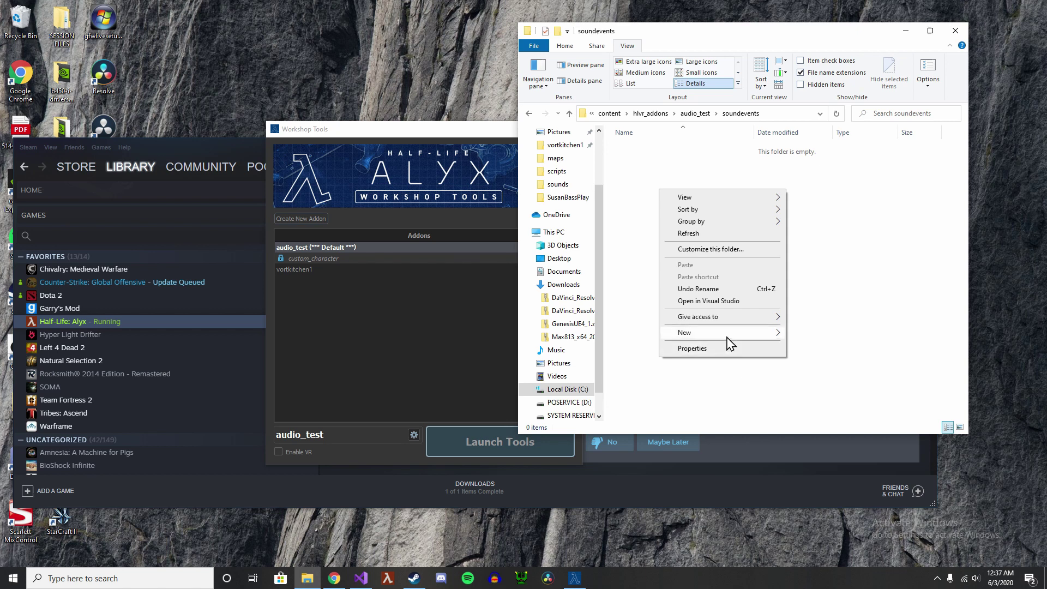
{"action": "mouse_move", "coordinate": [727, 336]}
{"action": "left_click", "coordinate": [817, 388]}
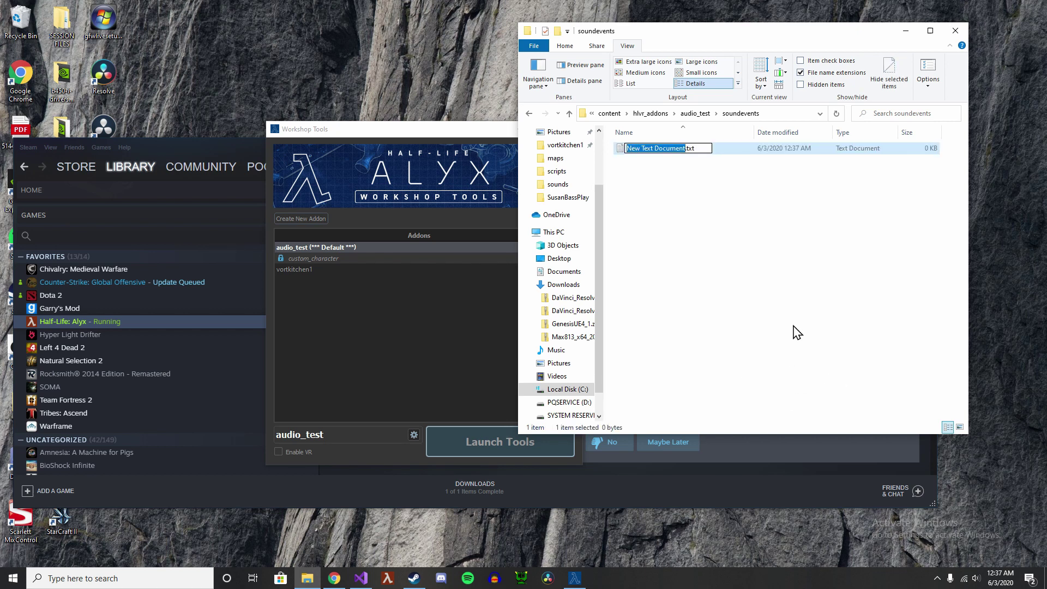
{"action": "type", "text": "audio_test"}
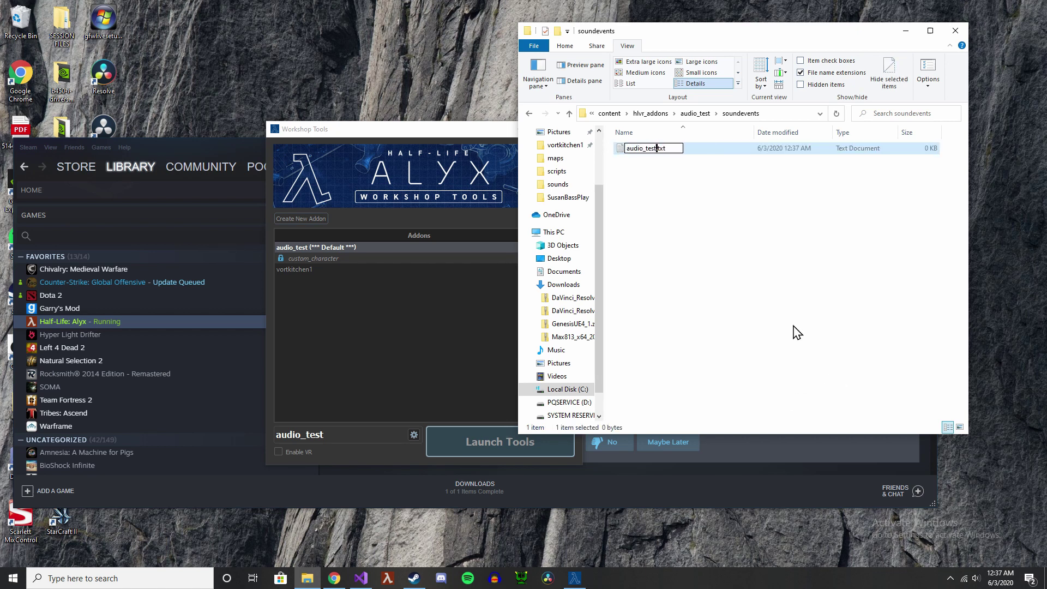
{"action": "key", "text": "Return"}
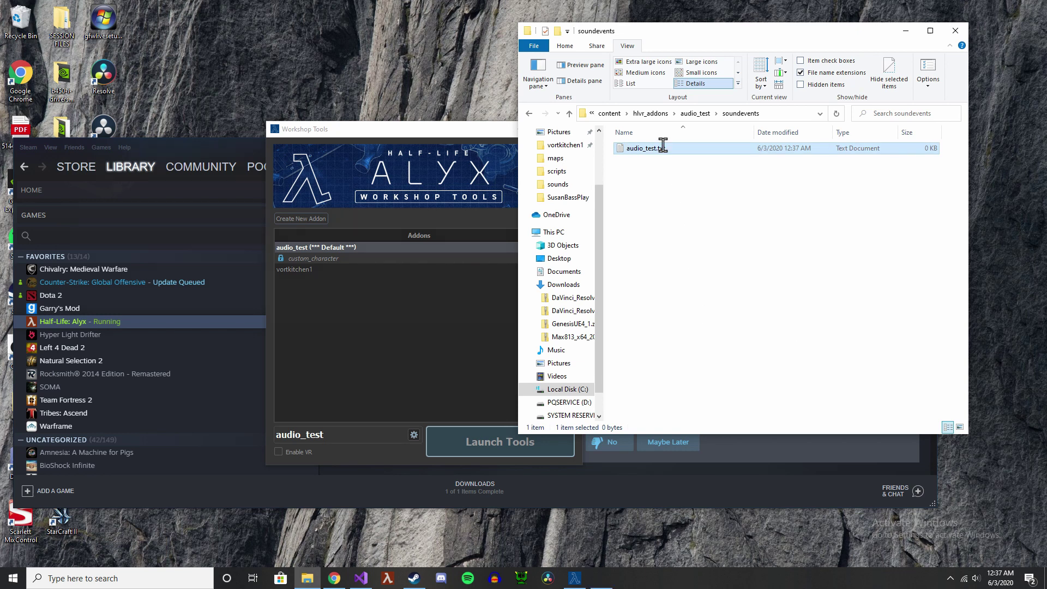
Step: Copy the sound event definition from custom_audio_test.vsndevts into audio_test.txt
{"action": "double_click", "coordinate": [661, 146]}
{"action": "left_click_drag", "start_coordinate": [466, 105], "coordinate": [709, 59]}
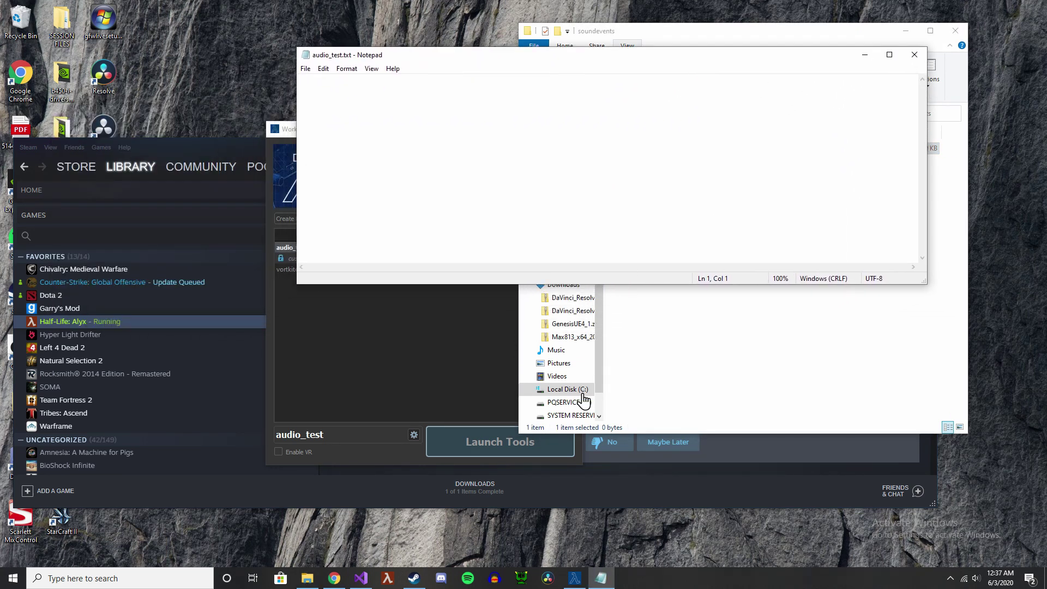
{"action": "left_click", "coordinate": [360, 578]}
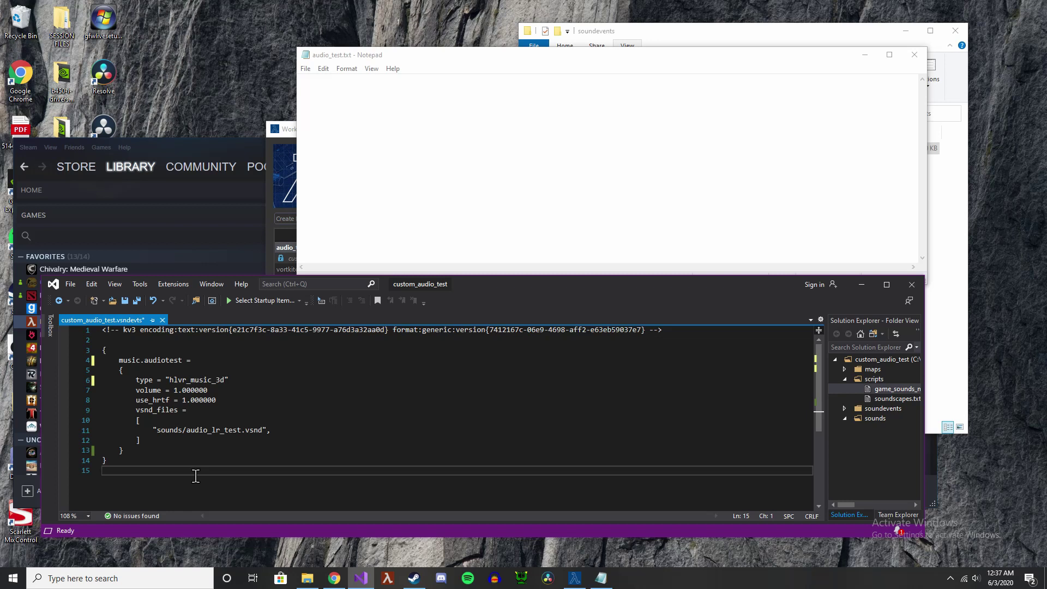
{"action": "left_click_drag", "start_coordinate": [191, 473], "coordinate": [79, 322]}
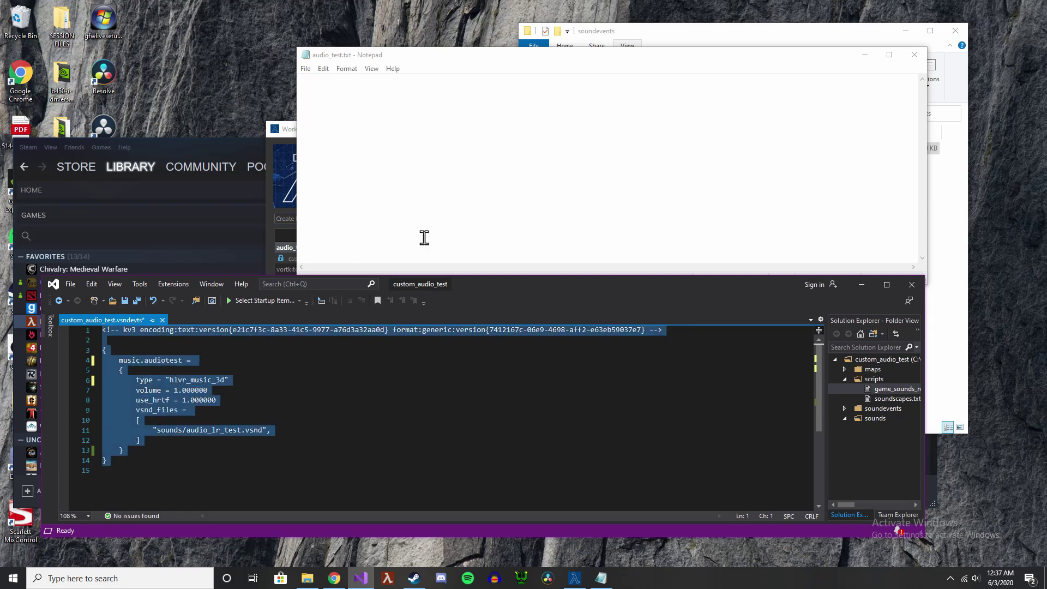
{"action": "key", "text": "ctrl+c"}
{"action": "left_click", "coordinate": [461, 199]}
{"action": "key", "text": "ctrl+v"}
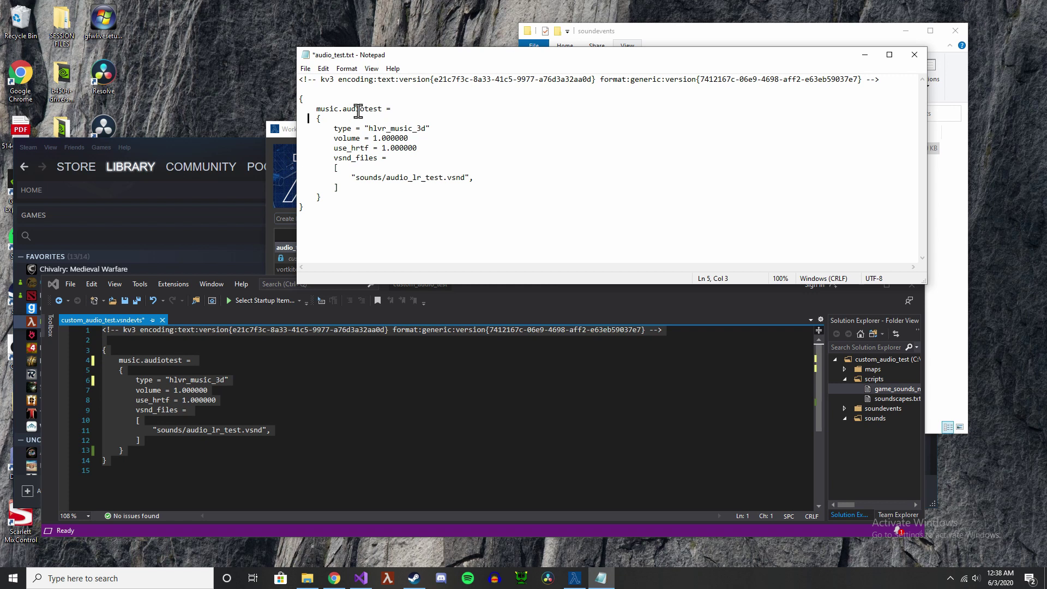
Step: Check the music.audiotest event name and sounds/audio_lr_test vsnd_files path, then move Notepad aside
{"action": "left_click_drag", "start_coordinate": [317, 108], "coordinate": [339, 108]}
{"action": "left_click_drag", "start_coordinate": [343, 109], "coordinate": [339, 141]}
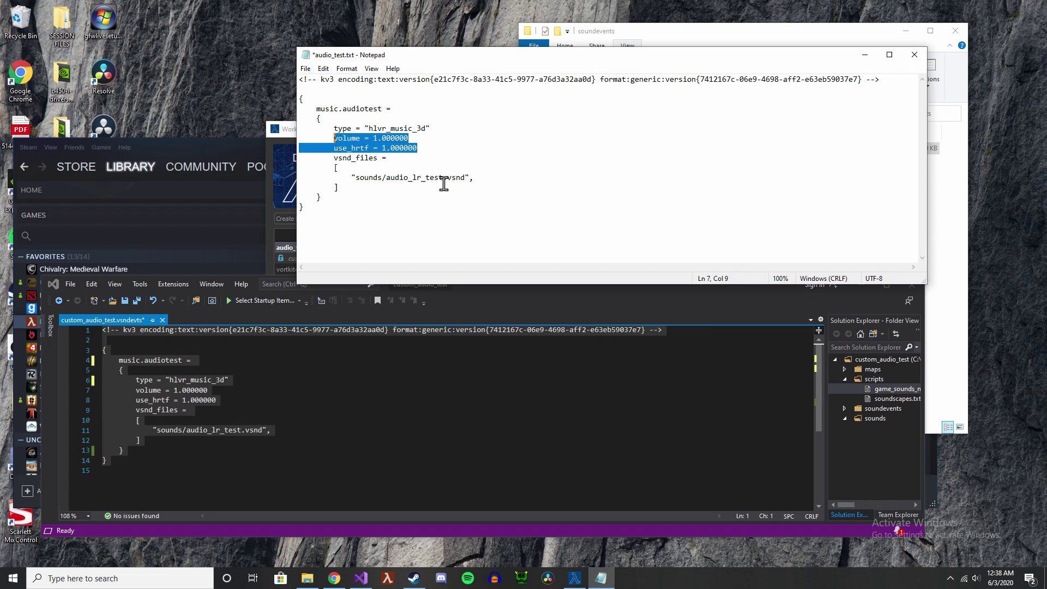
{"action": "left_click_drag", "start_coordinate": [334, 158], "coordinate": [367, 187]}
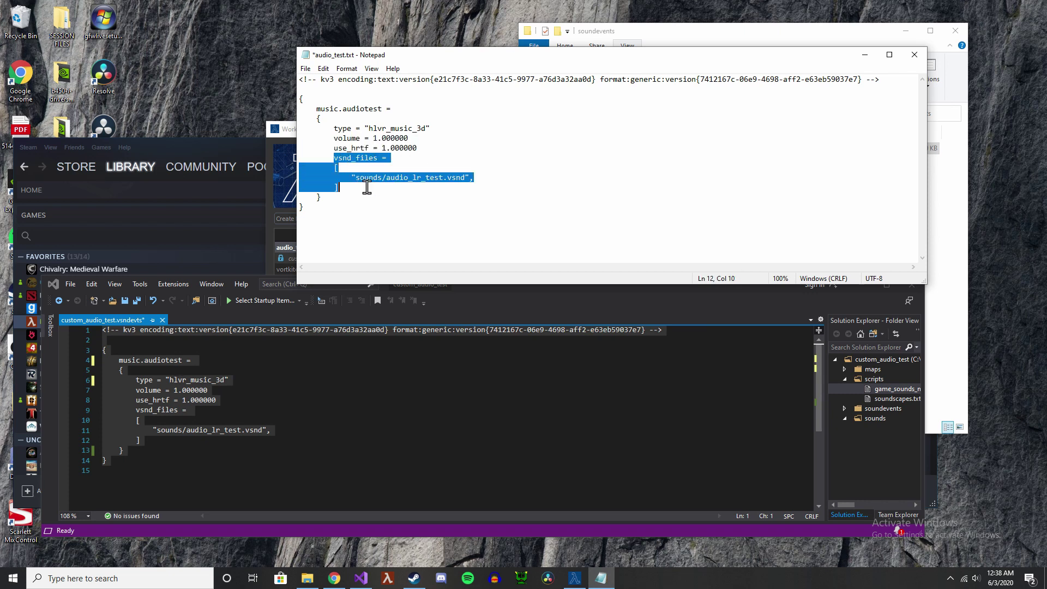
{"action": "left_click", "coordinate": [407, 200]}
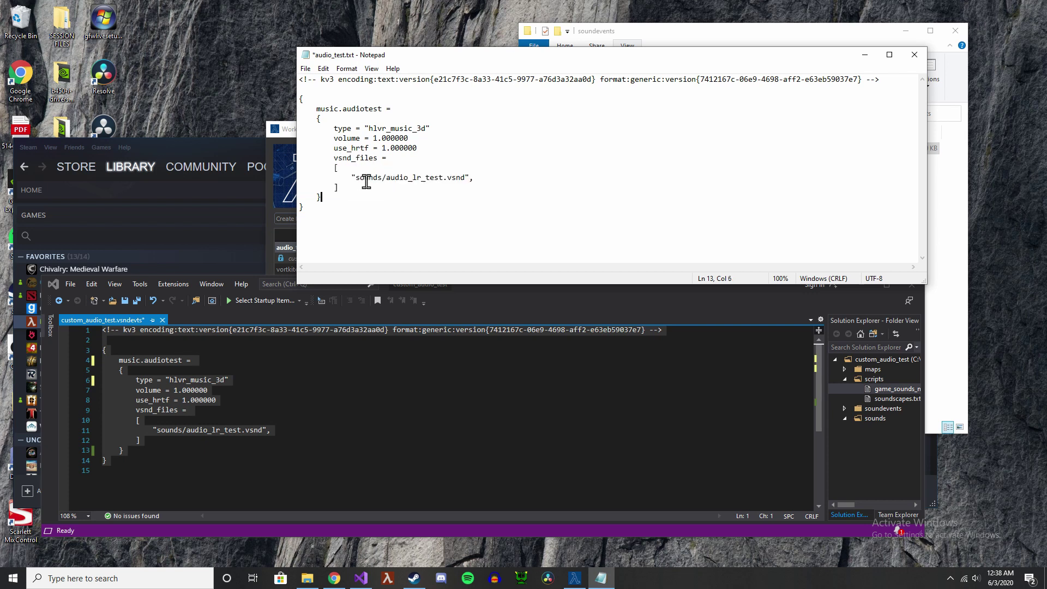
{"action": "left_click_drag", "start_coordinate": [352, 177], "coordinate": [452, 194]}
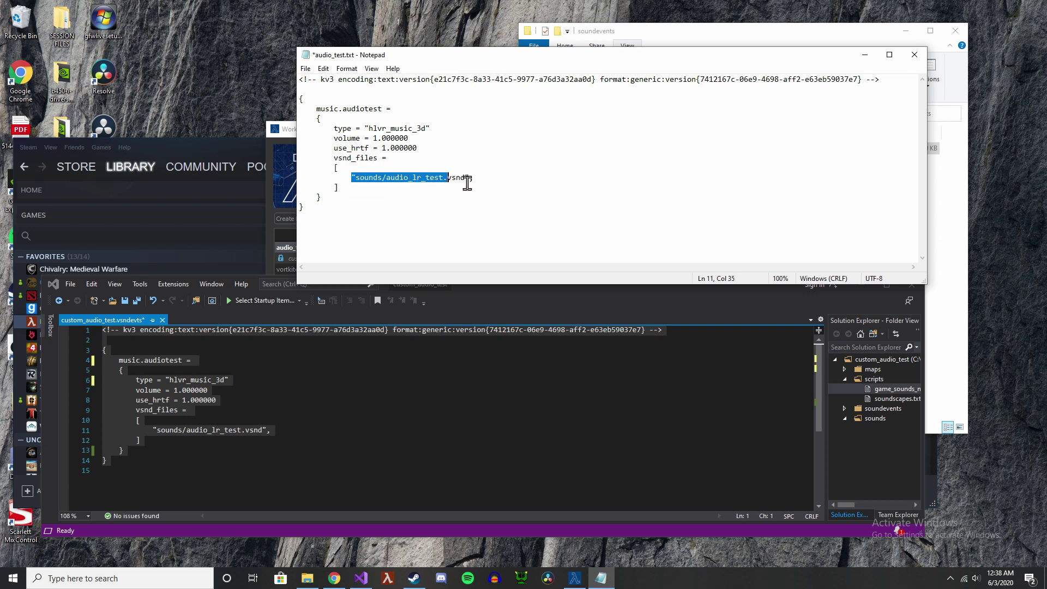
{"action": "left_click", "coordinate": [488, 178]}
{"action": "left_click_drag", "start_coordinate": [691, 53], "coordinate": [546, 147]}
Step: Check audio_lr_test.wav in the sounds folder, then save and close audio_test.txt
{"action": "left_click", "coordinate": [701, 120]}
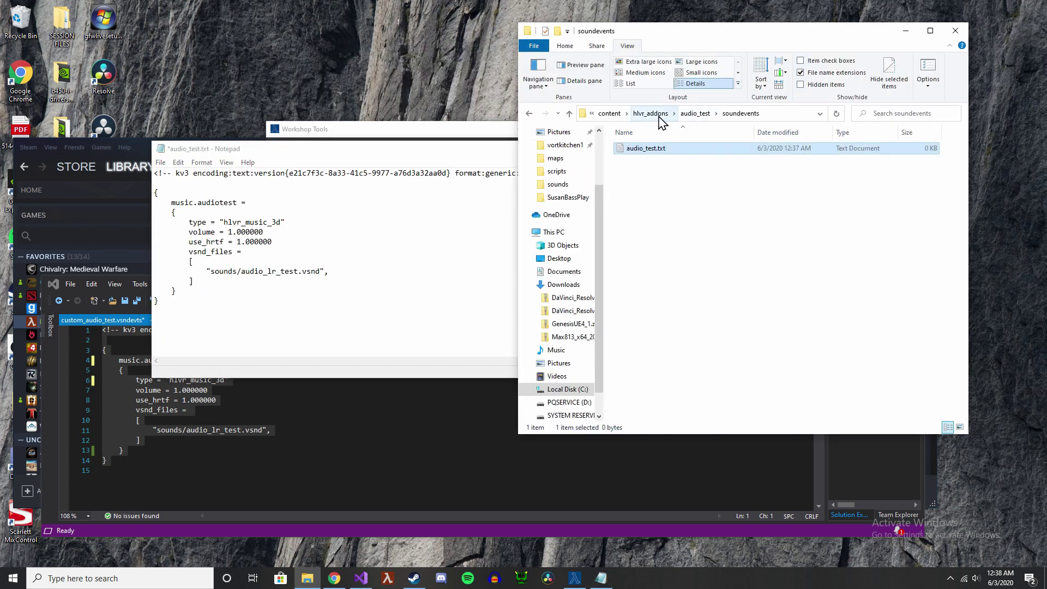
{"action": "left_click", "coordinate": [693, 117]}
{"action": "double_click", "coordinate": [657, 172]}
{"action": "left_click", "coordinate": [656, 150]}
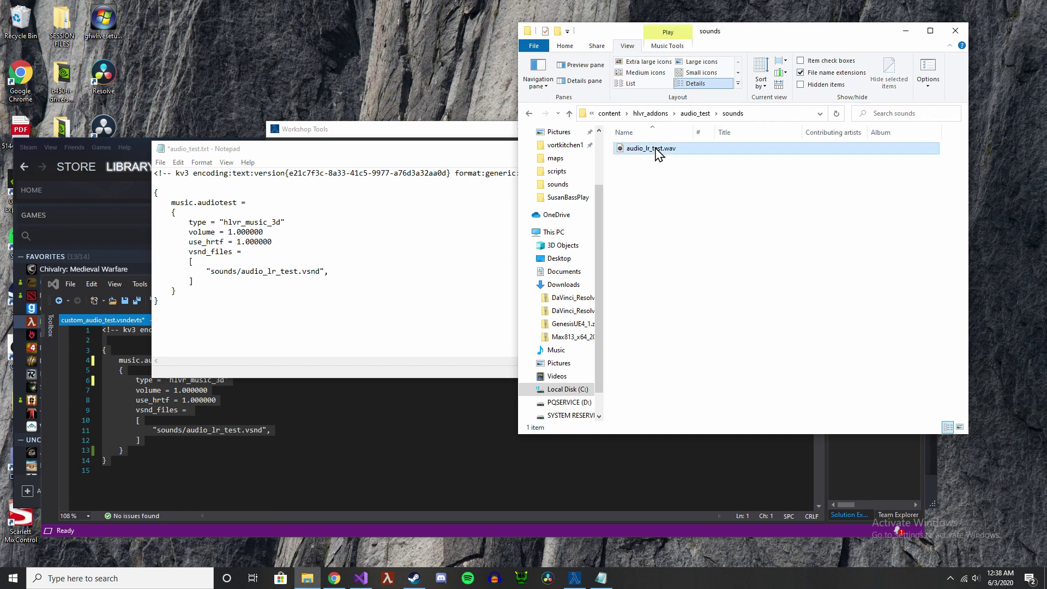
{"action": "left_click", "coordinate": [475, 199]}
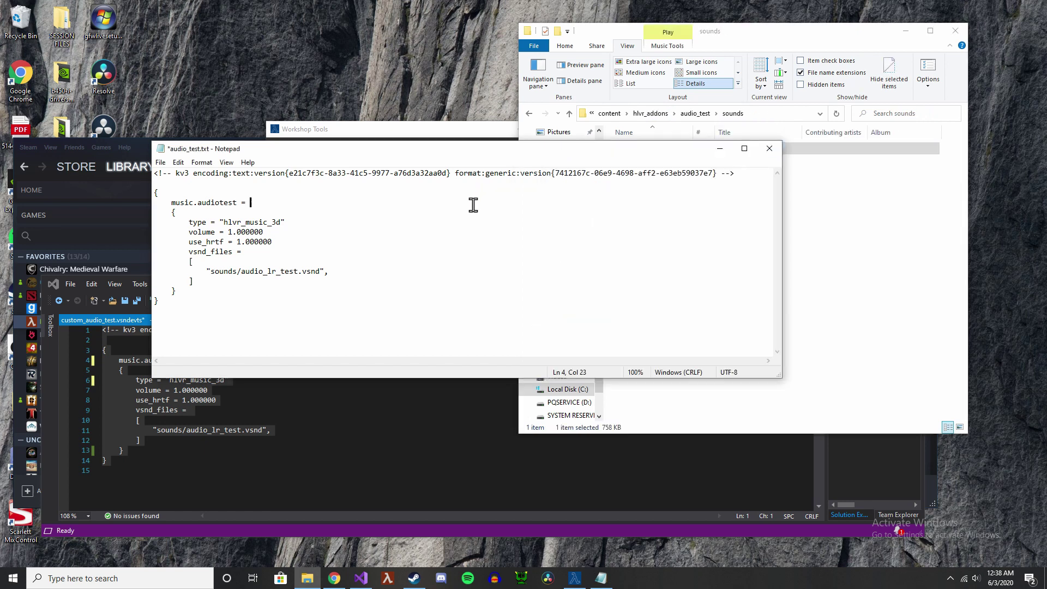
{"action": "key", "text": "ctrl+s"}
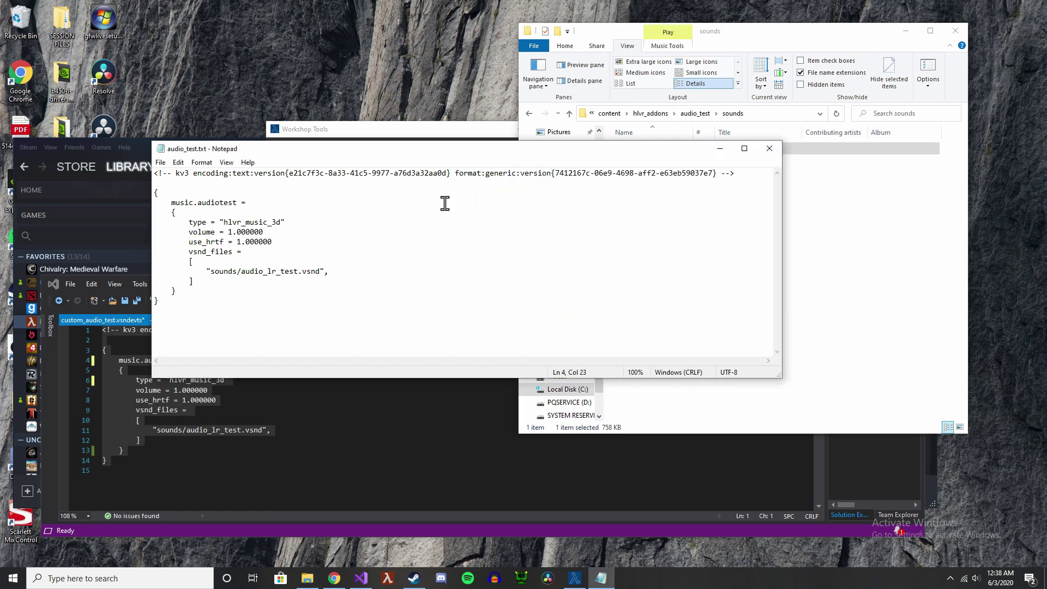
{"action": "left_click", "coordinate": [770, 149]}
Step: Rename audio_test.txt in soundevents to audio_test.vsndevts, accepting the extension change
{"action": "left_click", "coordinate": [795, 199]}
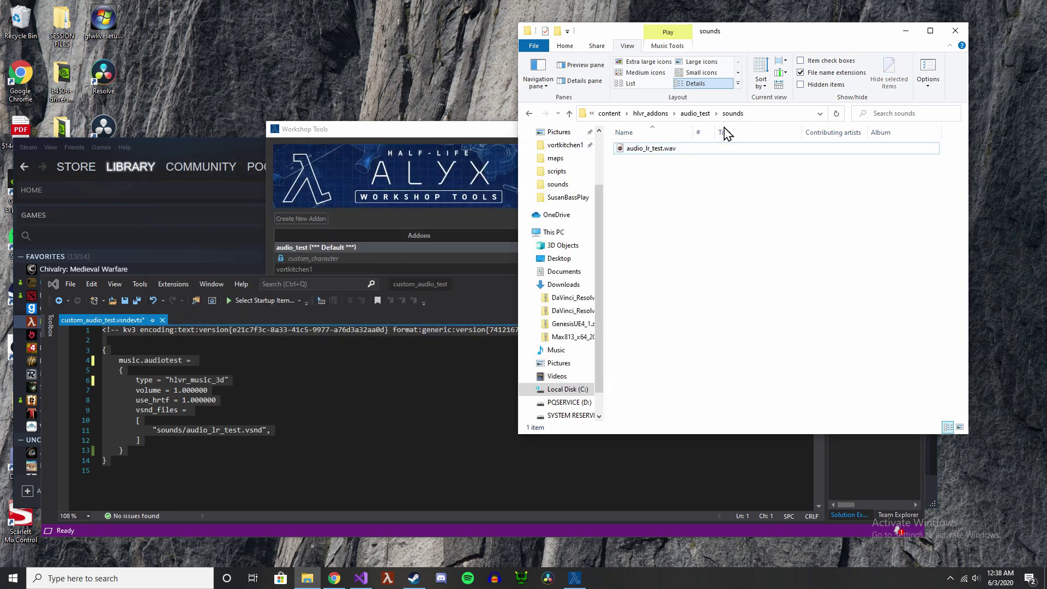
{"action": "left_click", "coordinate": [695, 114]}
{"action": "double_click", "coordinate": [666, 163]}
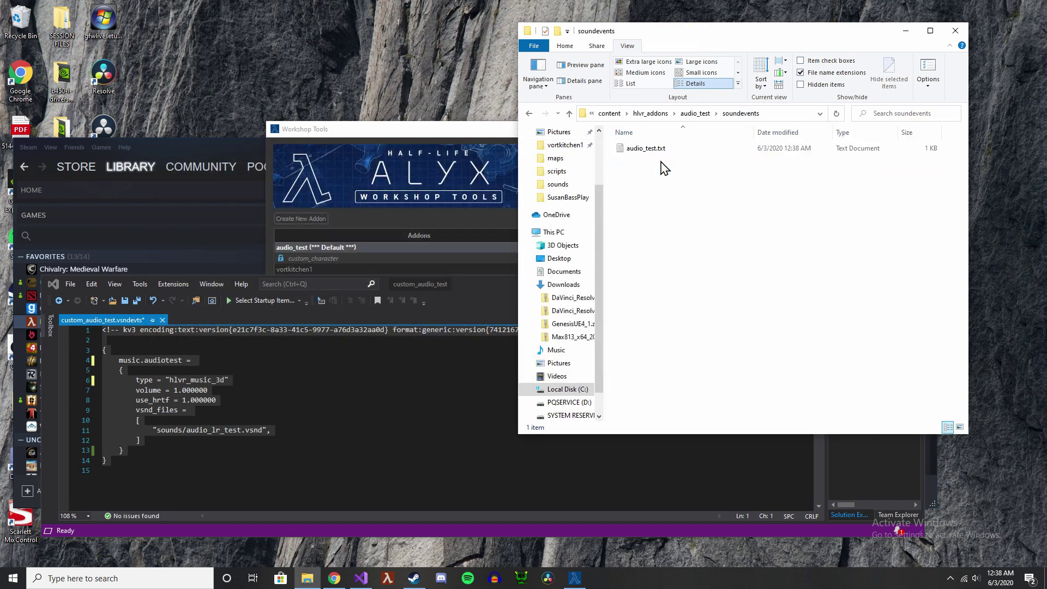
{"action": "left_click", "coordinate": [661, 150]}
{"action": "right_click", "coordinate": [661, 152]}
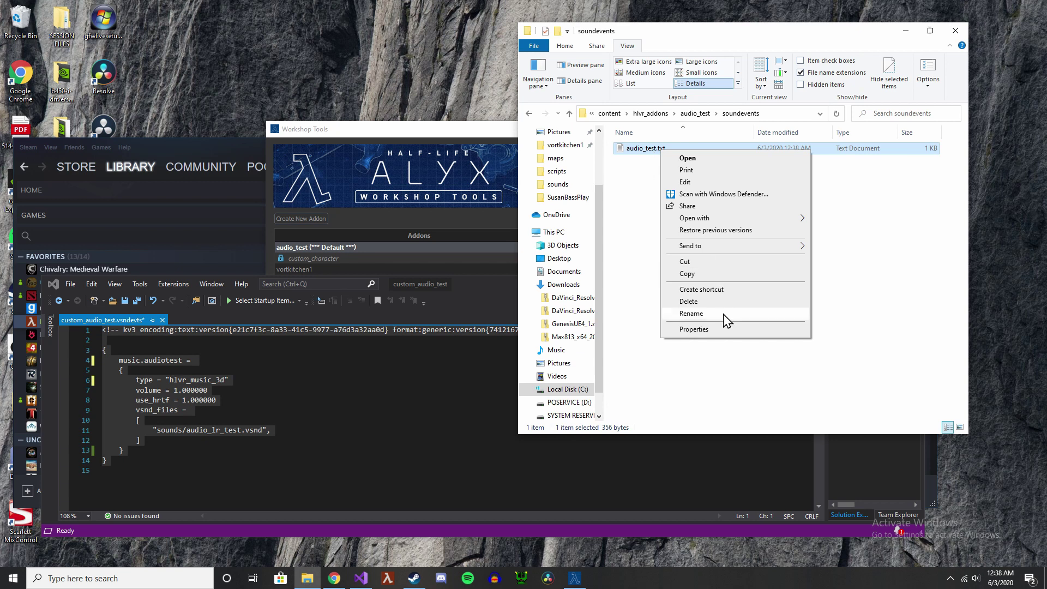
{"action": "left_click", "coordinate": [692, 313]}
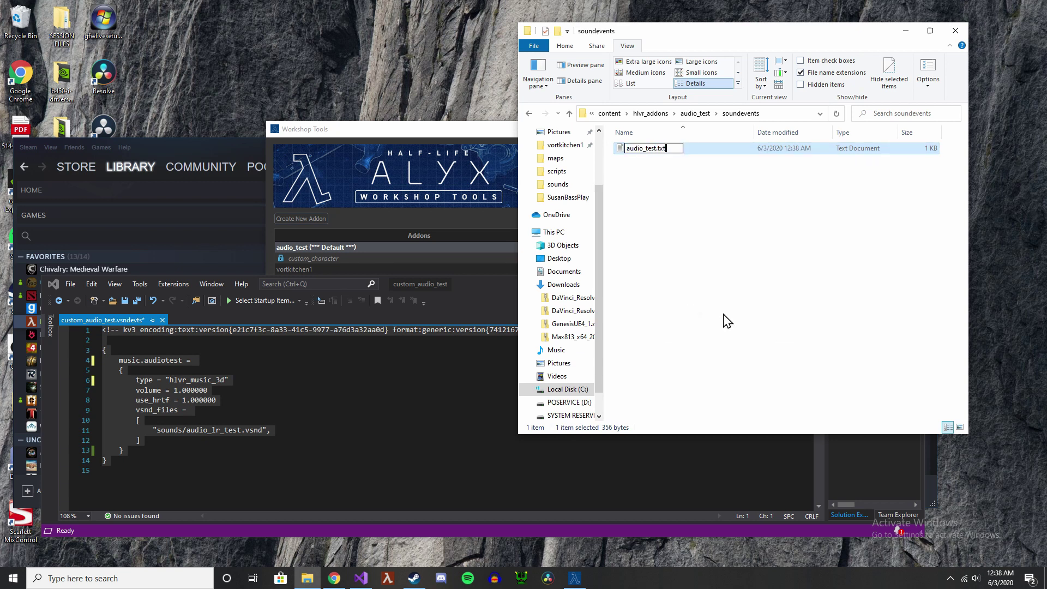
{"action": "type", "text": "vsndevts"}
{"action": "key", "text": "Return"}
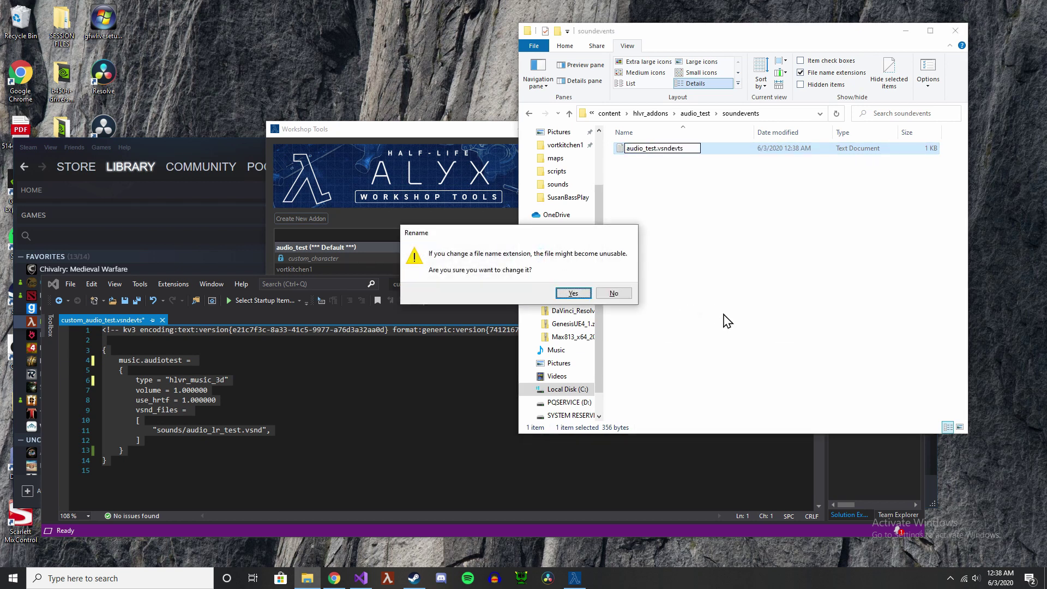
{"action": "left_click", "coordinate": [573, 293]}
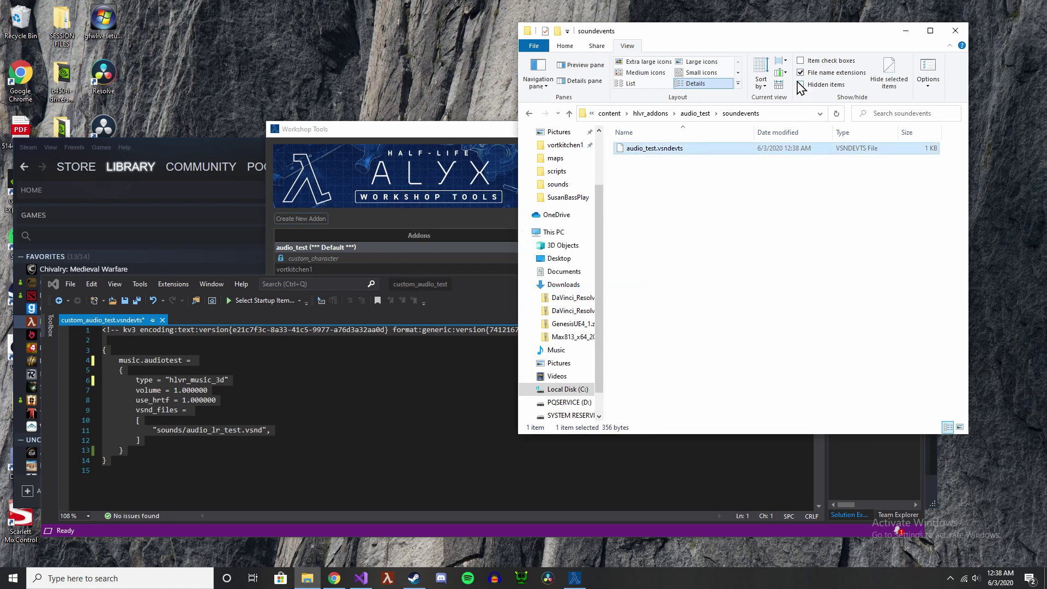
{"action": "left_click", "coordinate": [565, 47]}
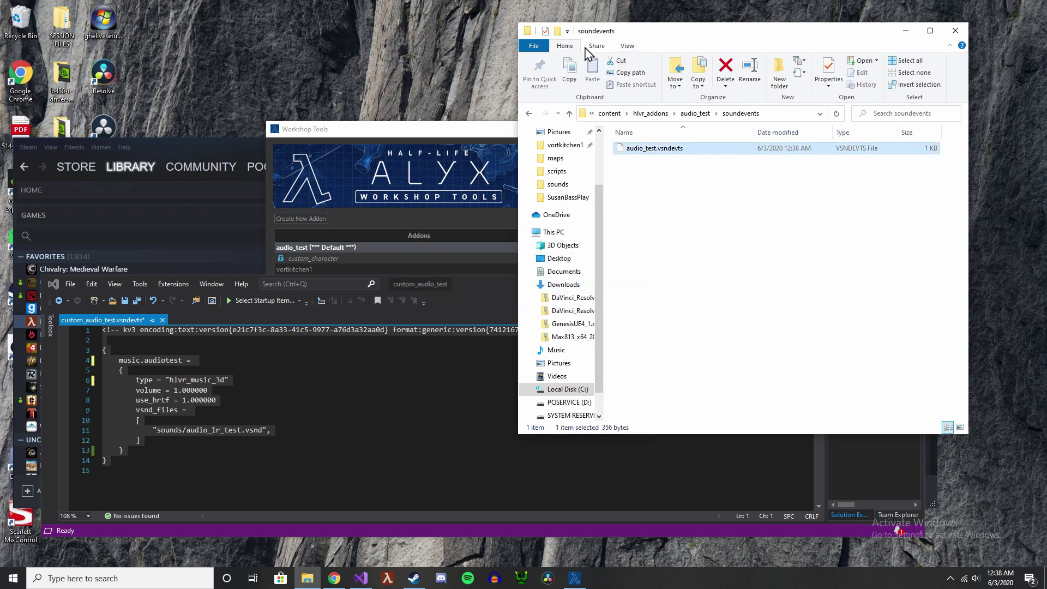
{"action": "left_click", "coordinate": [627, 46]}
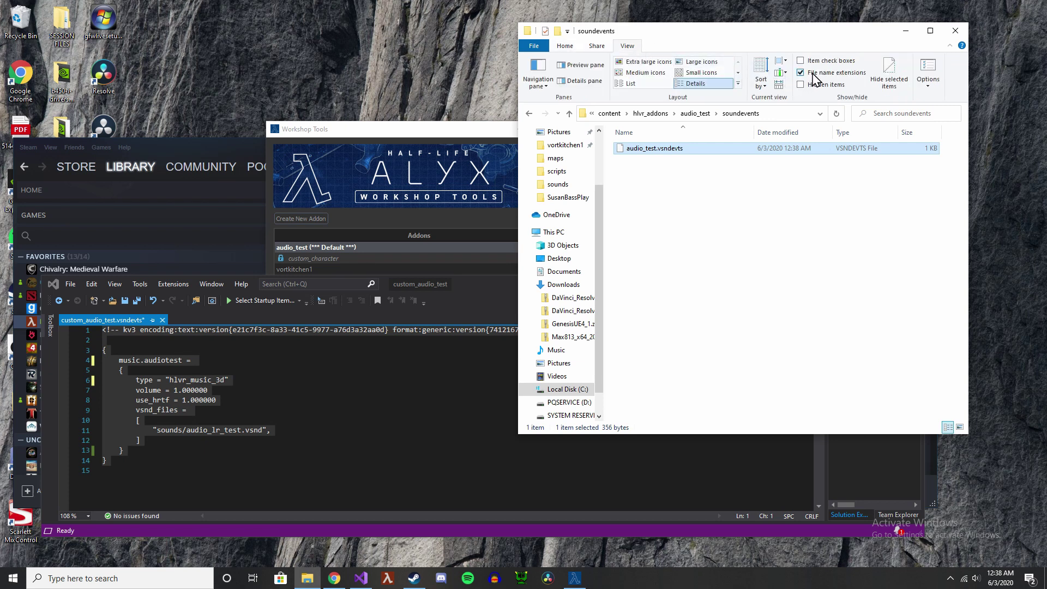
Step: Launch the tools for audio_test and filter the Asset Browser to hide hlvr and core
{"action": "left_click", "coordinate": [462, 130]}
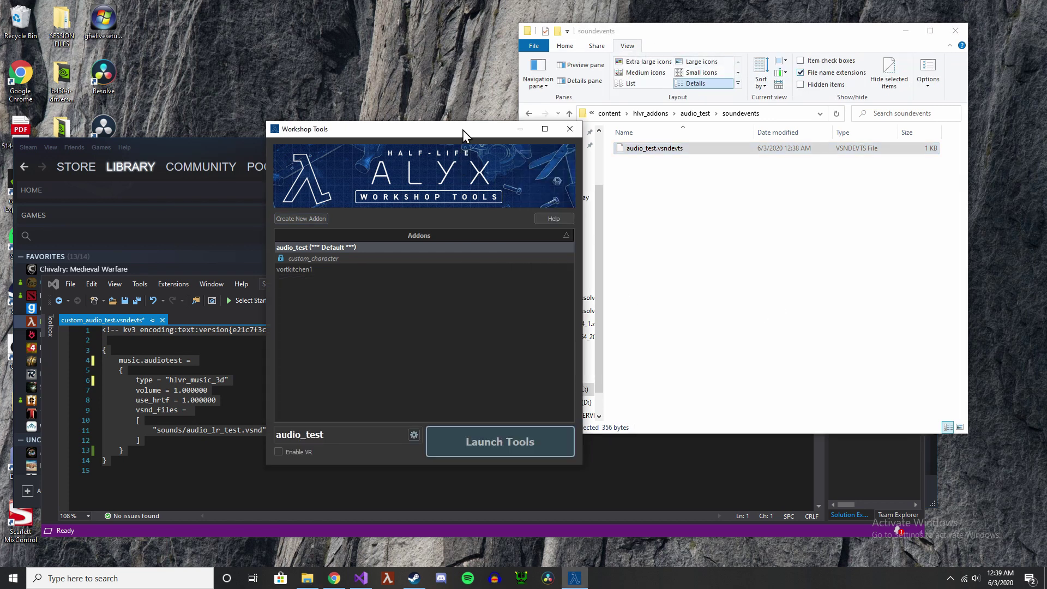
{"action": "left_click", "coordinate": [481, 451]}
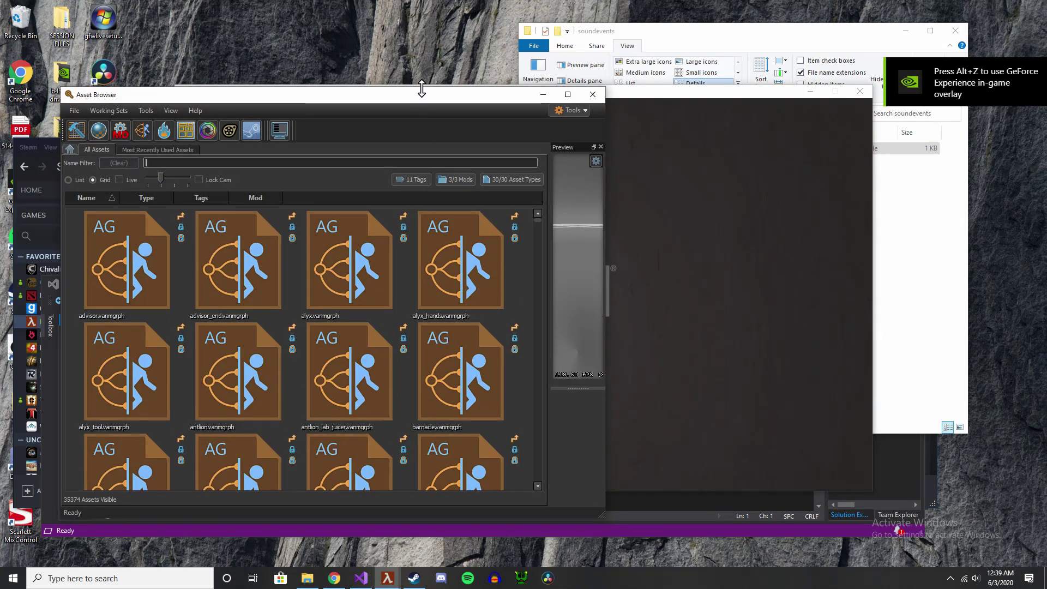
{"action": "left_click_drag", "start_coordinate": [487, 95], "coordinate": [655, 74]}
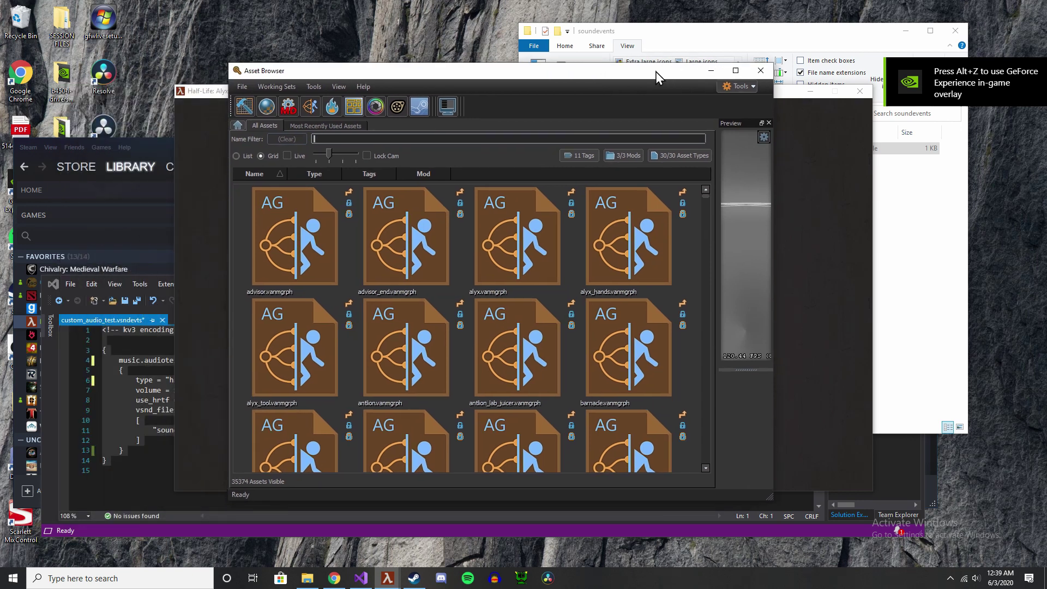
{"action": "left_click", "coordinate": [624, 155]}
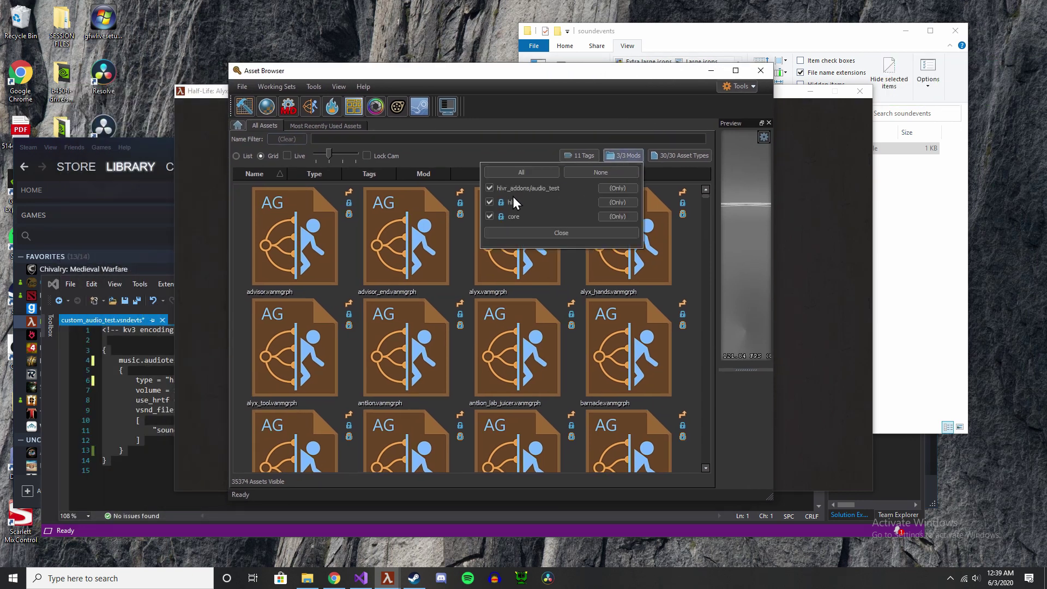
{"action": "left_click", "coordinate": [489, 202]}
{"action": "left_click", "coordinate": [489, 216]}
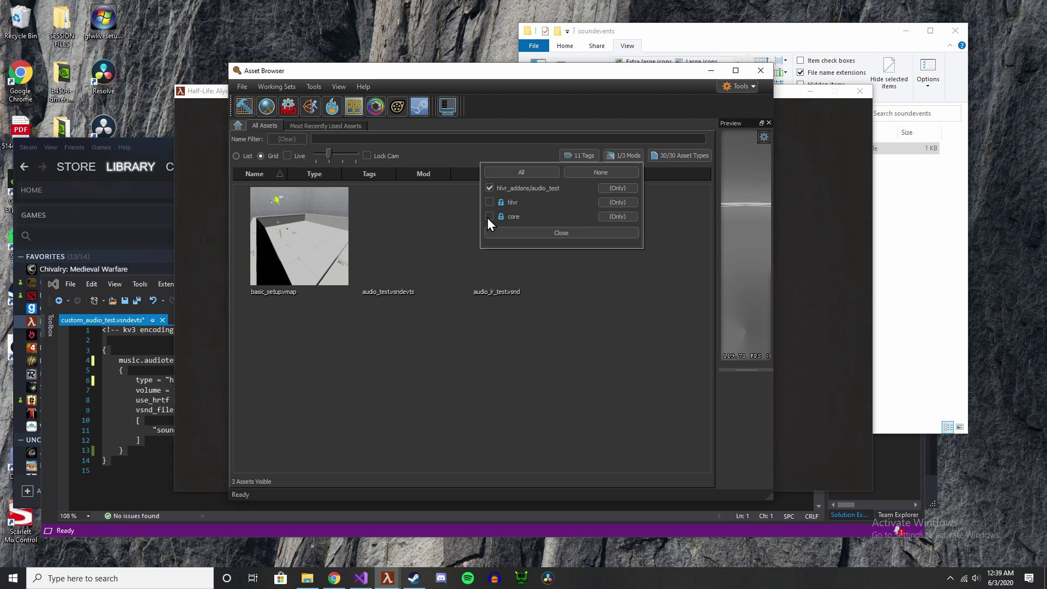
{"action": "left_click", "coordinate": [663, 268]}
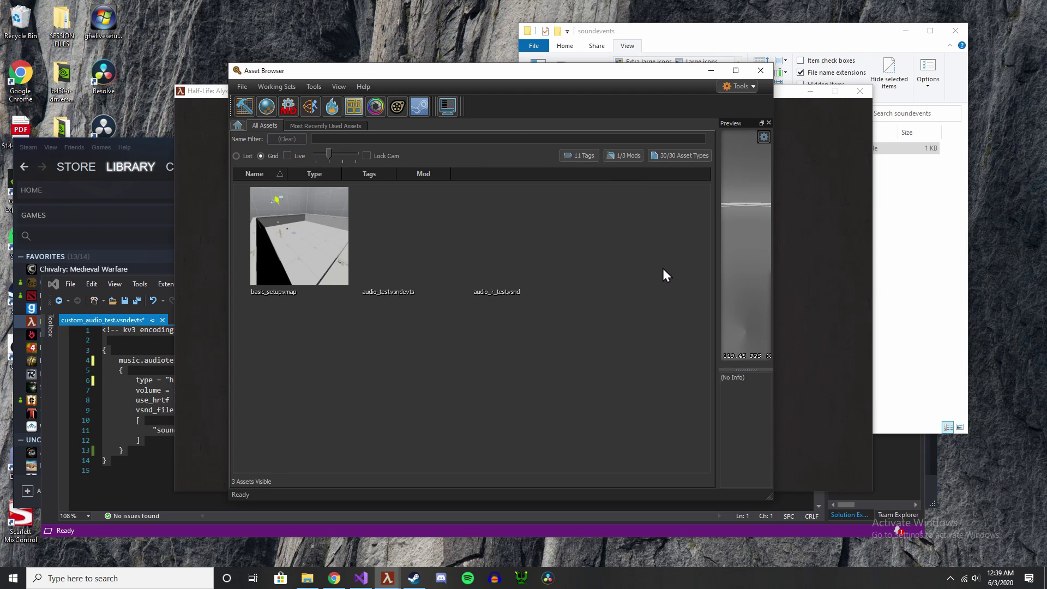
Step: Inspect the audio_test.vsndevts and audio_lr_test.vsnd assets, then select basic_setup.vmap
{"action": "left_click", "coordinate": [320, 241]}
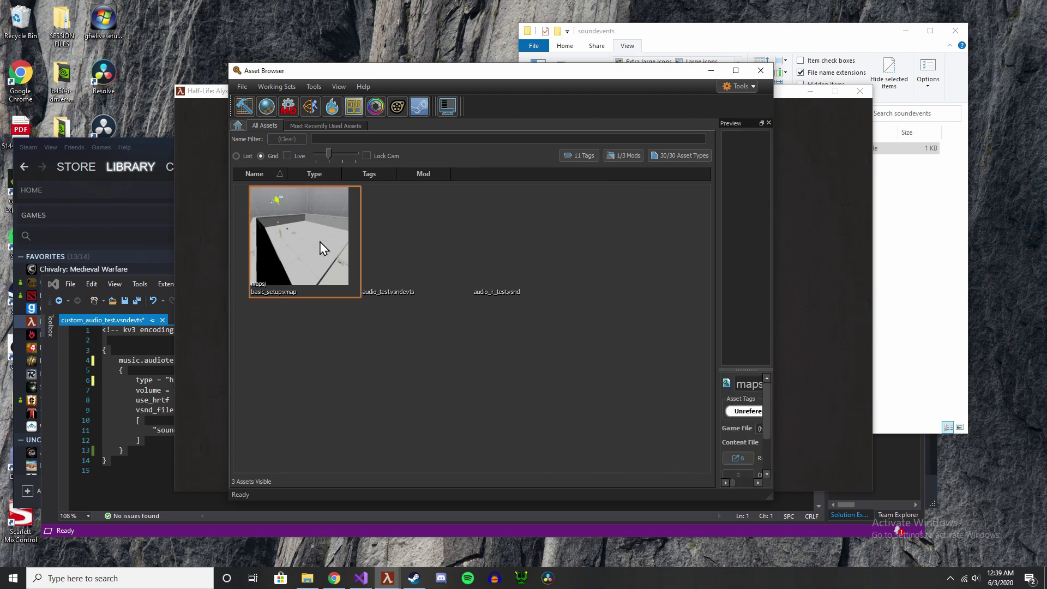
{"action": "left_click", "coordinate": [410, 299]}
{"action": "left_click", "coordinate": [510, 293]}
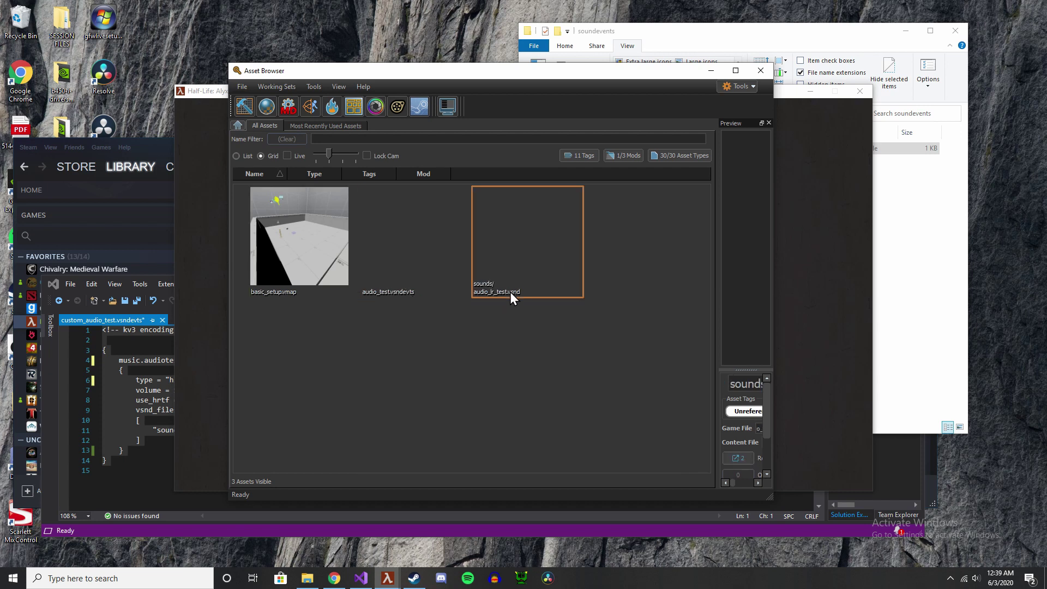
{"action": "left_click", "coordinate": [441, 280]}
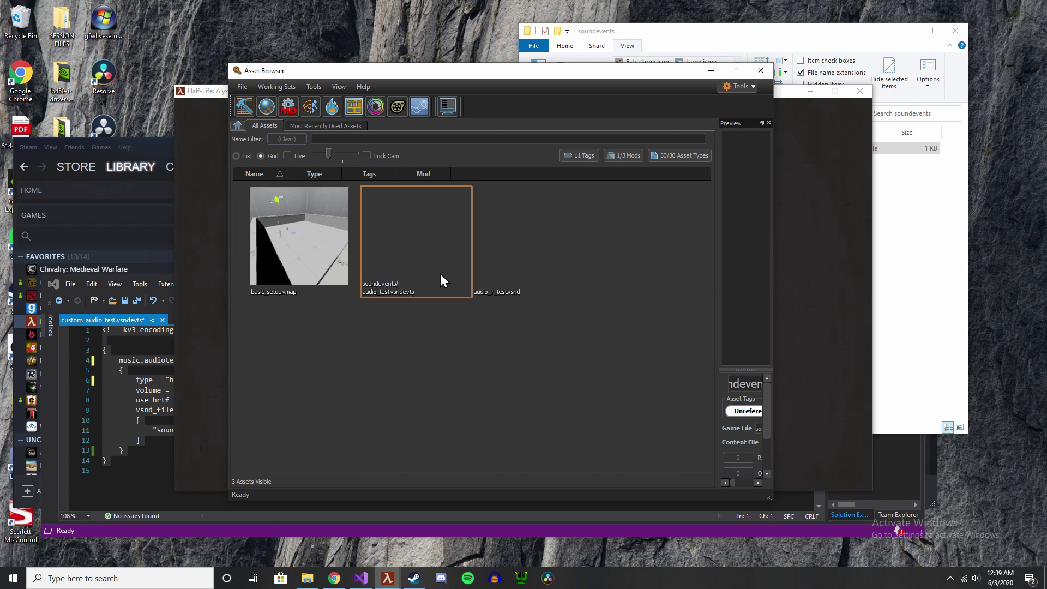
{"action": "left_click", "coordinate": [323, 221]}
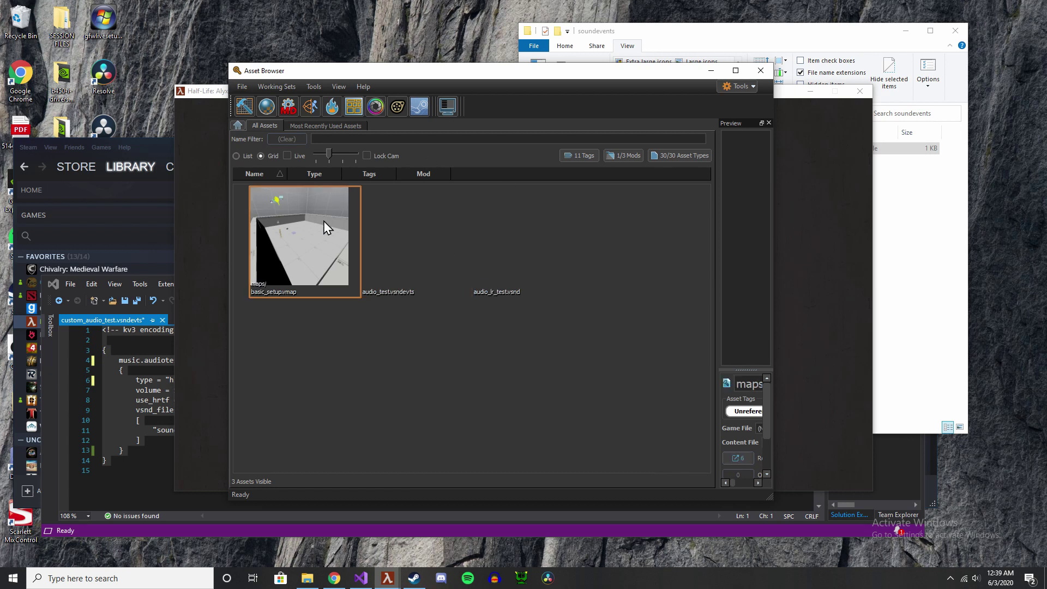
Step: Open and save basic_setup.vmap, then set the entity class to ambient_generic
{"action": "double_click", "coordinate": [323, 220]}
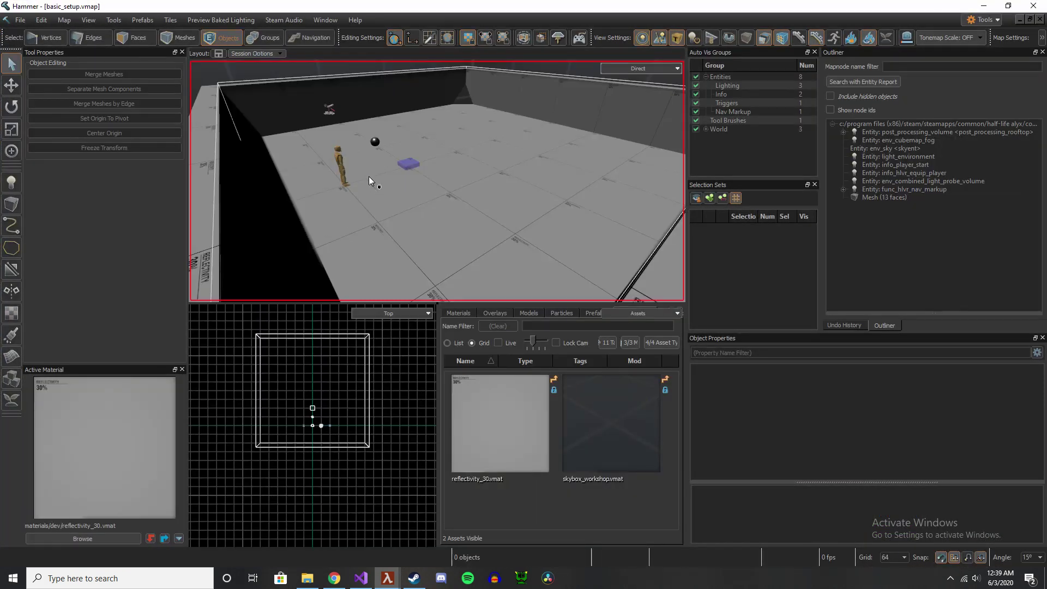
{"action": "key", "text": "ctrl+s"}
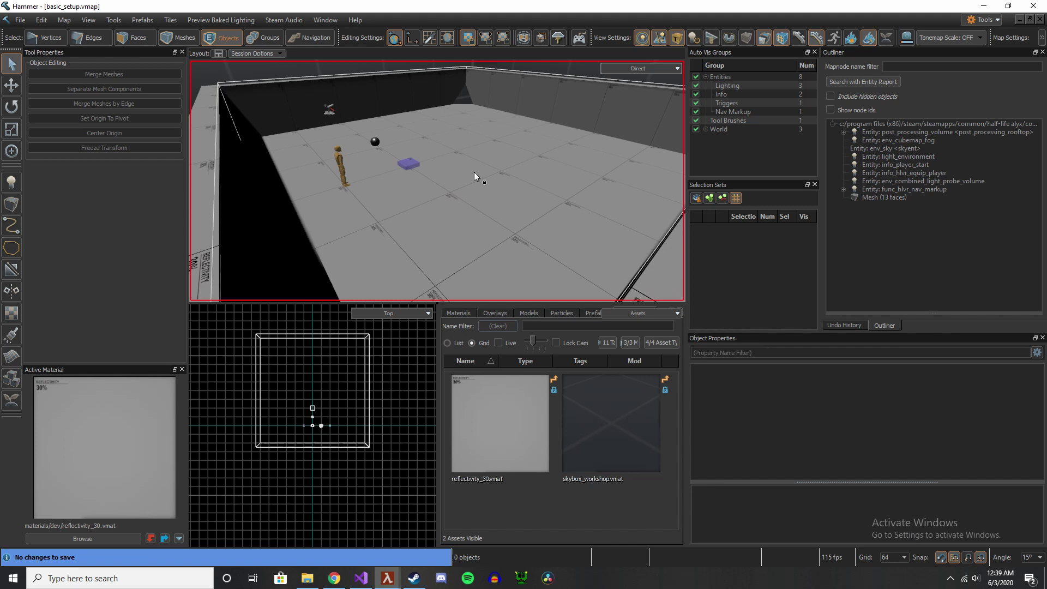
{"action": "left_click", "coordinate": [11, 182]}
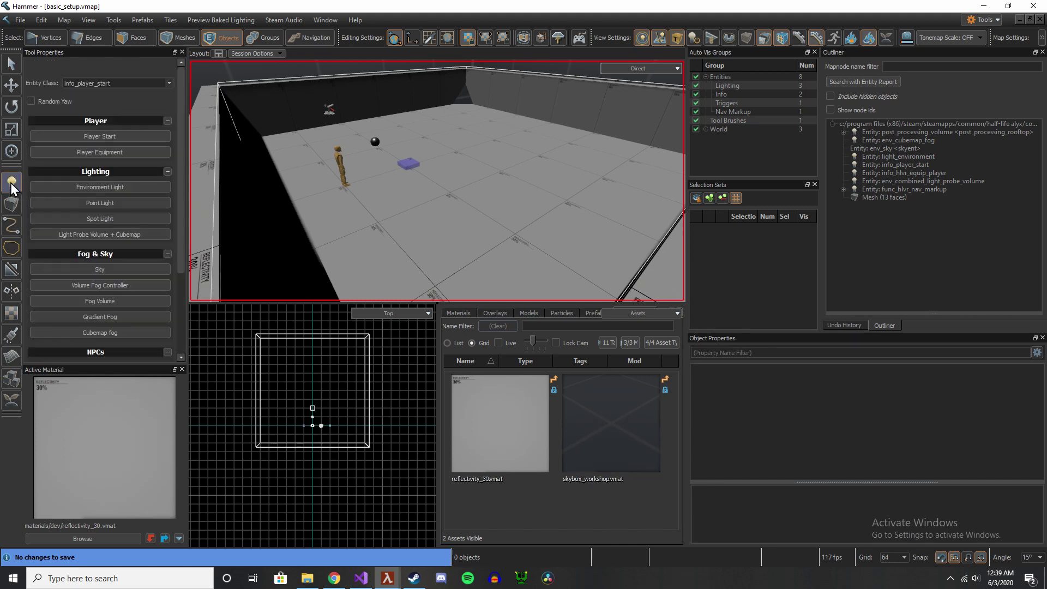
{"action": "double_click", "coordinate": [126, 85]}
{"action": "type", "text": "amb"}
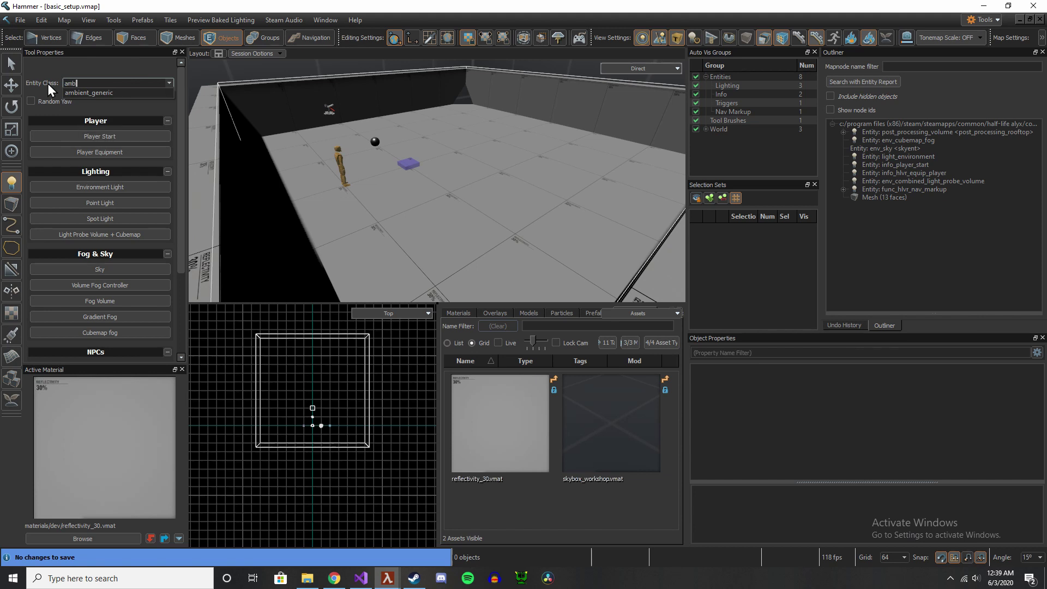
{"action": "key", "text": "Return"}
Step: Place the ambient_generic on the floor, raise it 64 units, and save the map
{"action": "left_click", "coordinate": [476, 164]}
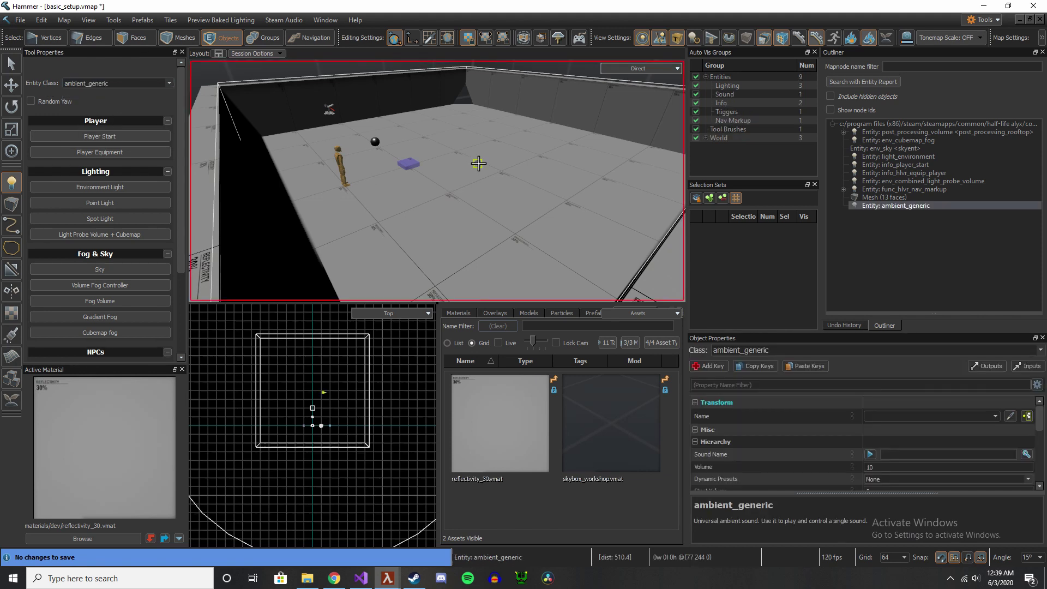
{"action": "key", "text": "t"}
{"action": "left_click_drag", "start_coordinate": [477, 147], "coordinate": [478, 118]}
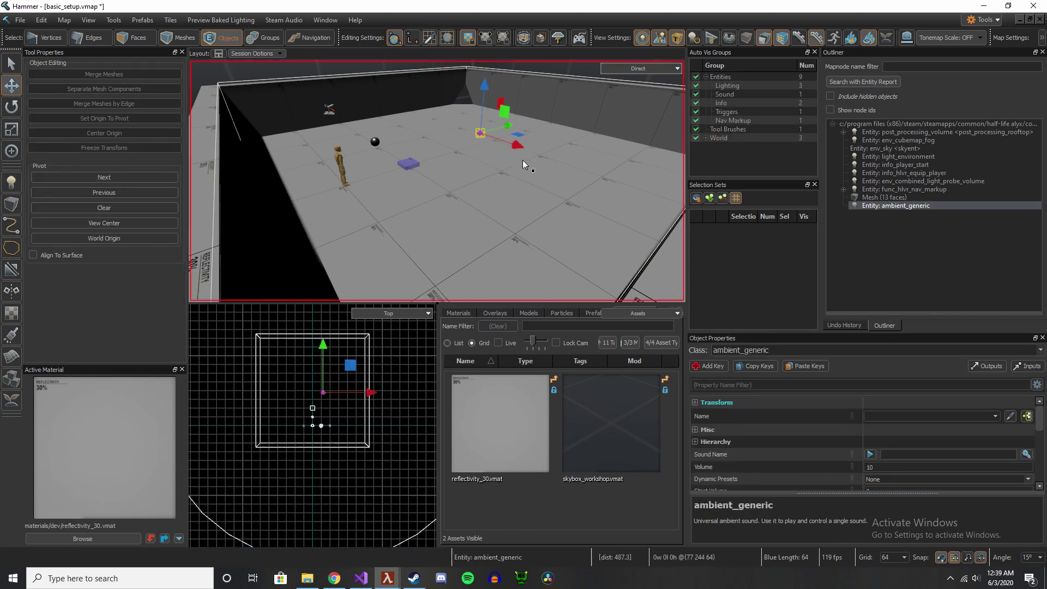
{"action": "key", "text": "f"}
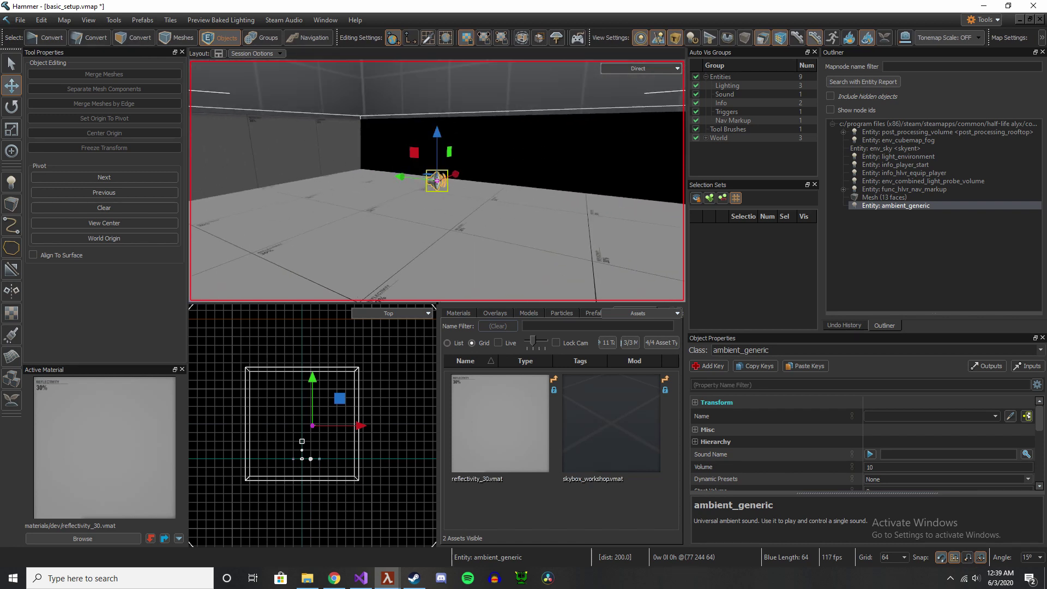
{"action": "key", "text": "ctrl+s"}
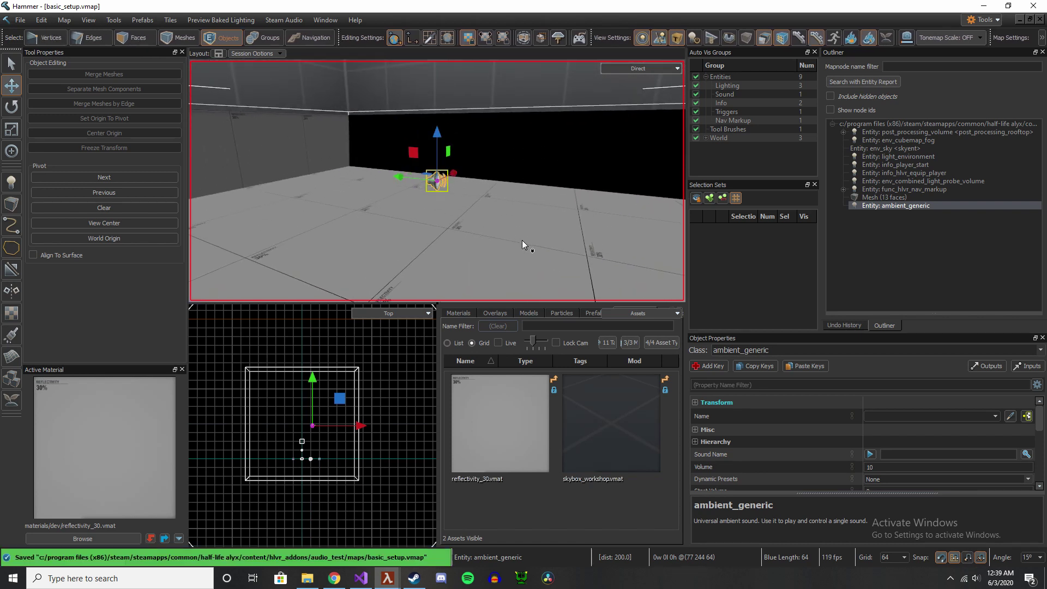
Step: Set the ambient_generic's Sound Name to music.audiotest
{"action": "left_click", "coordinate": [894, 453]}
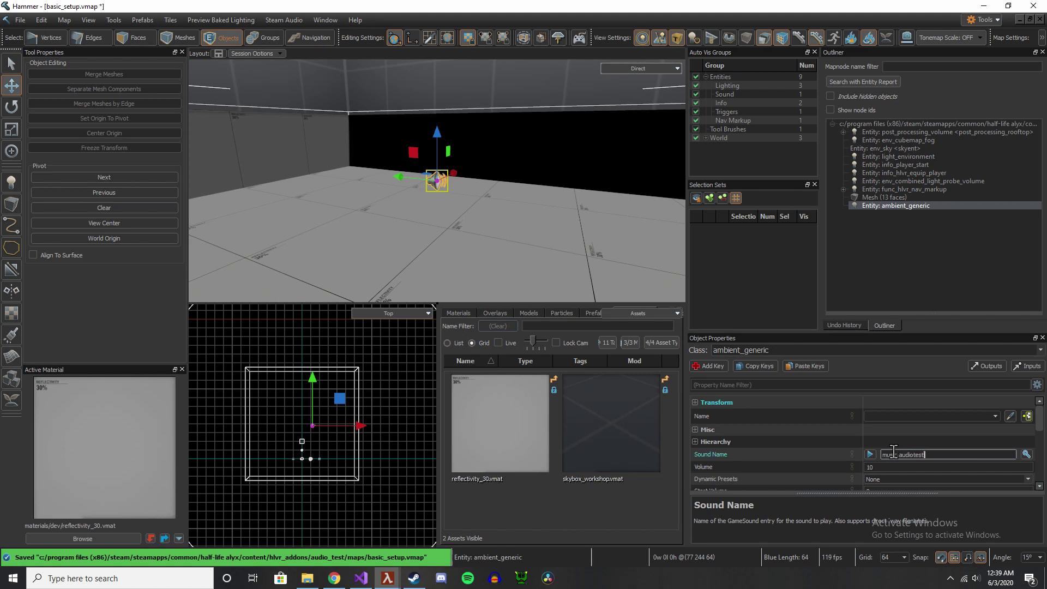
{"action": "key", "text": "Return"}
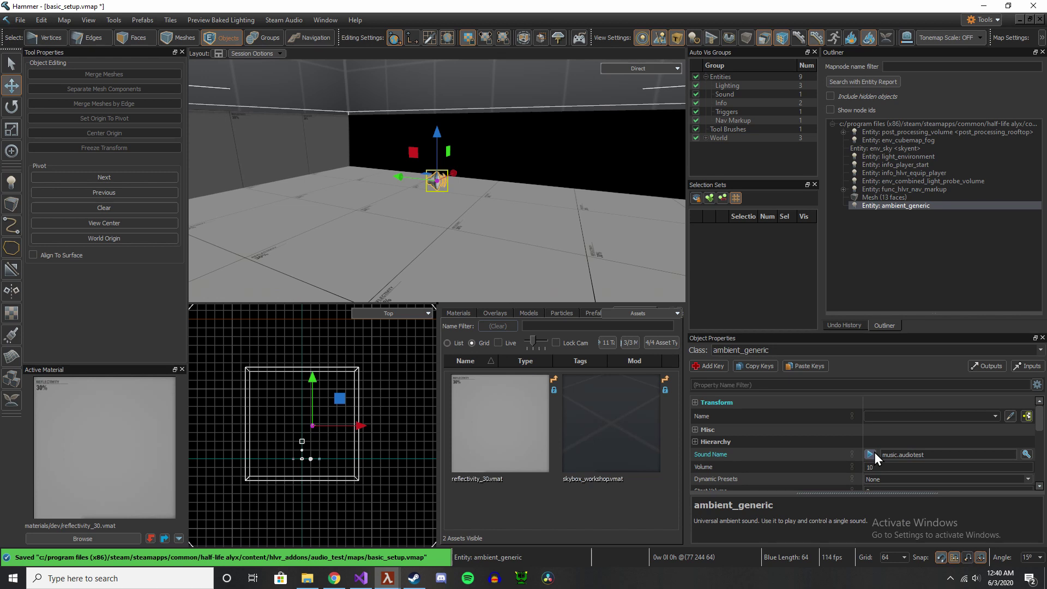
{"action": "key", "text": "alt+Tab"}
{"action": "left_click", "coordinate": [477, 225]}
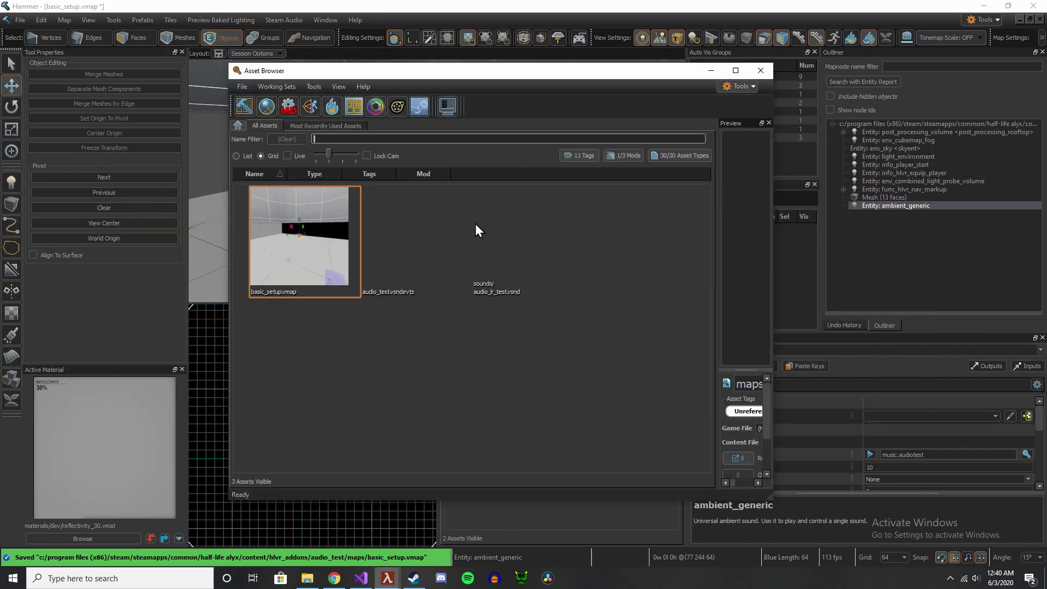
Step: Full-recompile and reload audio_test.vsndevts in the Asset Browser
{"action": "left_click", "coordinate": [397, 254]}
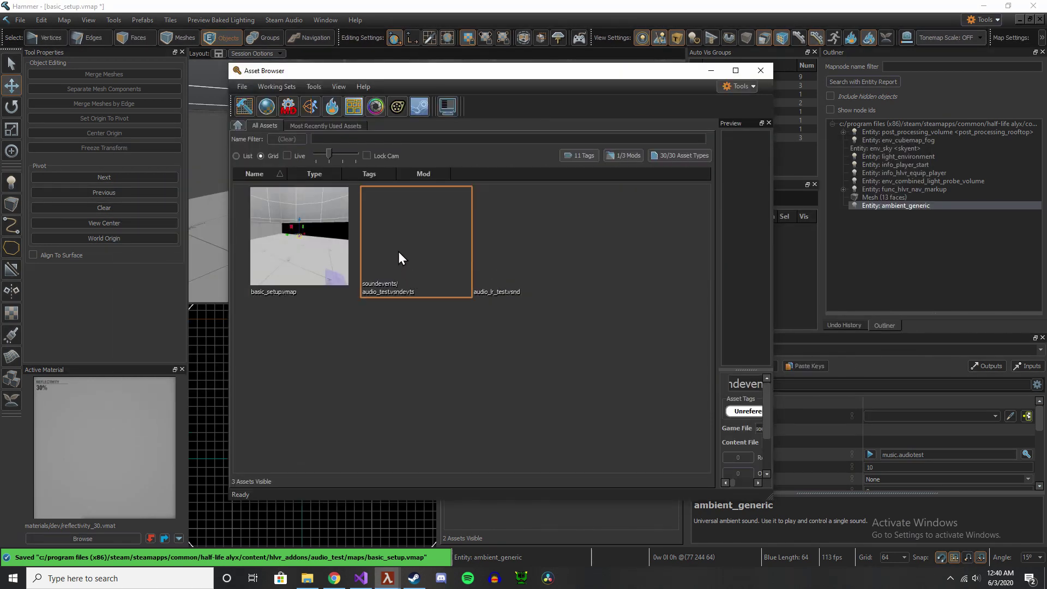
{"action": "right_click", "coordinate": [400, 244]}
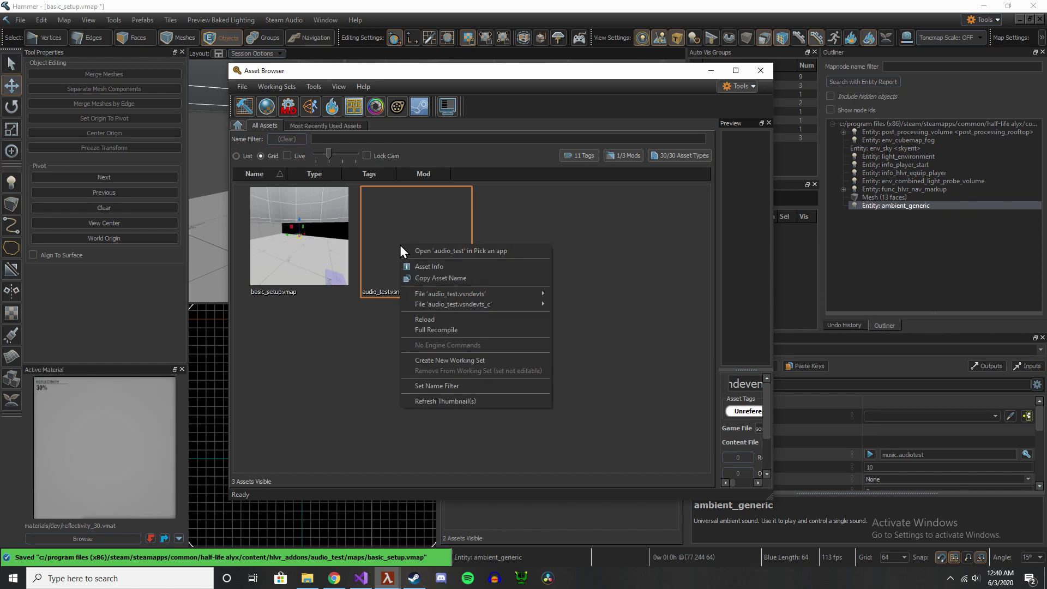
{"action": "left_click", "coordinate": [446, 328]}
{"action": "right_click", "coordinate": [431, 270]}
{"action": "left_click", "coordinate": [473, 343]}
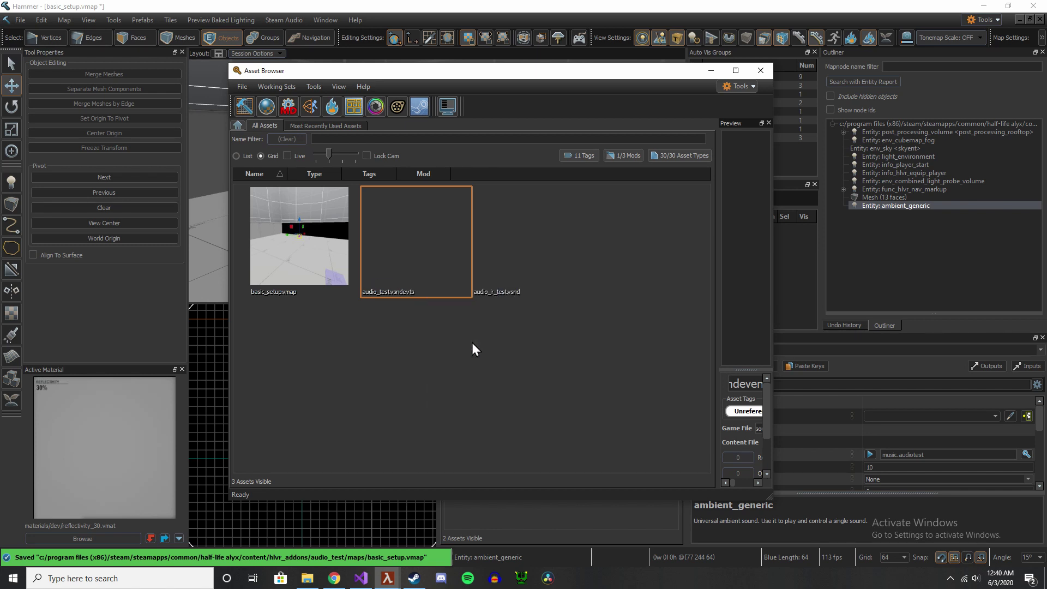
{"action": "left_click", "coordinate": [884, 366]}
Step: Uncheck the Is NOT Looped spawnflag, keeping Start Silent, and save the map
{"action": "left_click", "coordinate": [870, 453]}
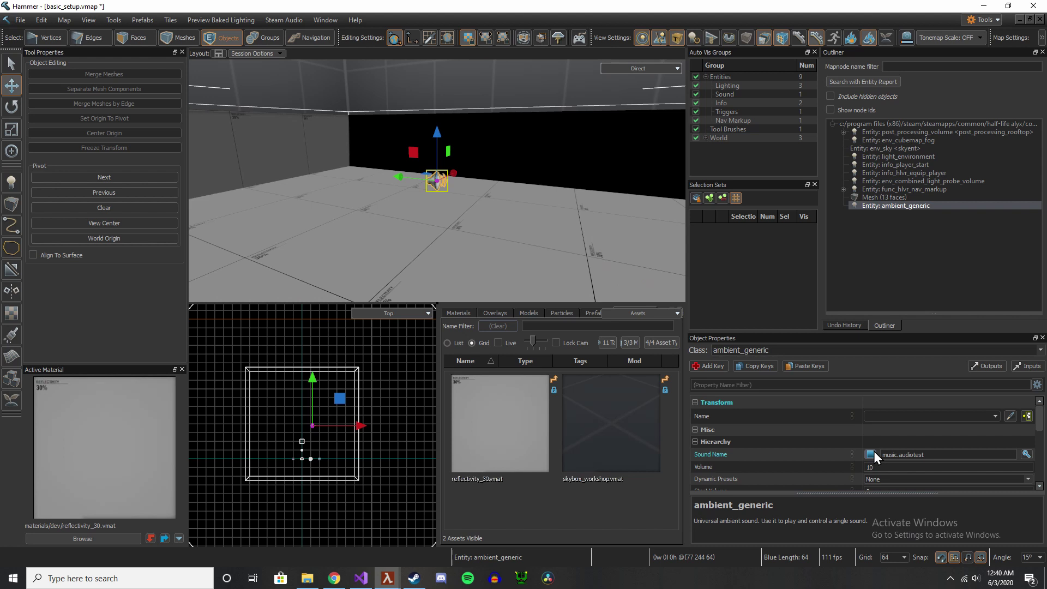
{"action": "key", "text": "ctrl+s"}
{"action": "scroll", "coordinate": [861, 453], "scroll_direction": "down", "scroll_amount": 1}
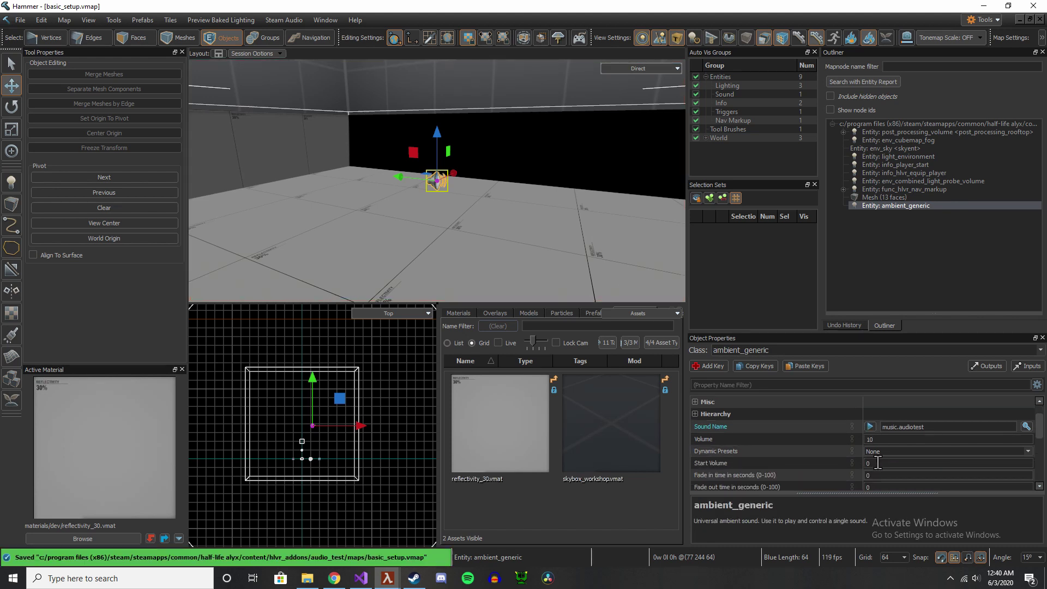
{"action": "left_click", "coordinate": [859, 462]}
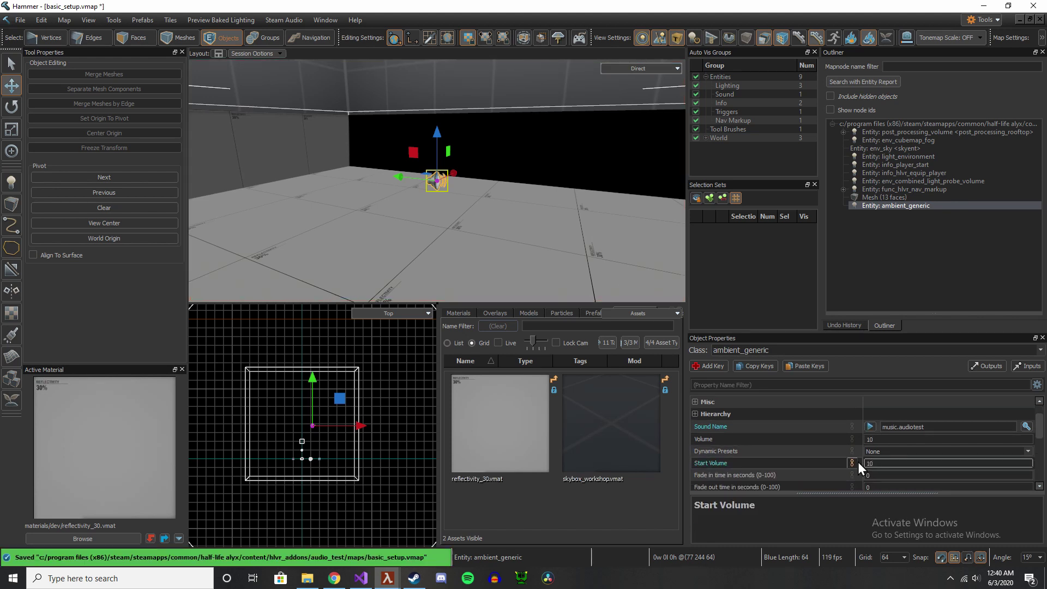
{"action": "scroll", "coordinate": [813, 450], "scroll_direction": "down", "scroll_amount": 6}
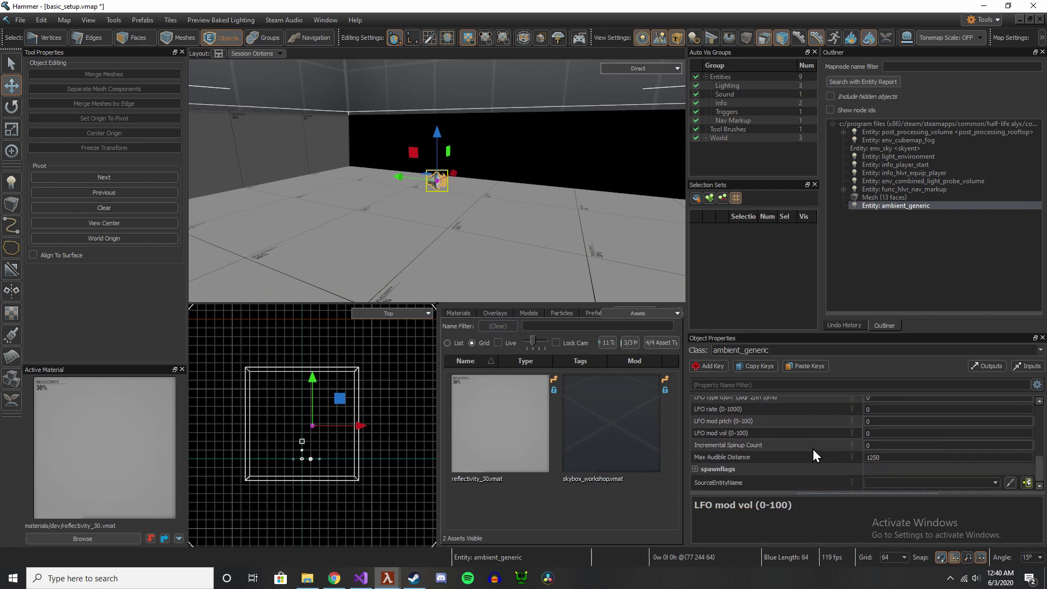
{"action": "left_click", "coordinate": [695, 469]}
{"action": "scroll", "coordinate": [799, 442], "scroll_direction": "down", "scroll_amount": 1}
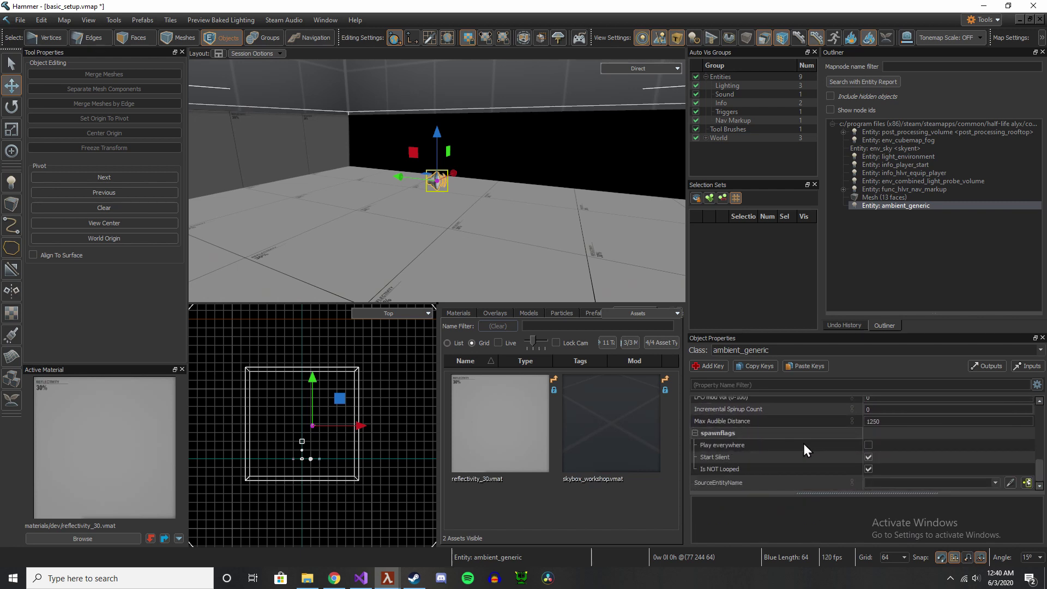
{"action": "left_click", "coordinate": [867, 469]}
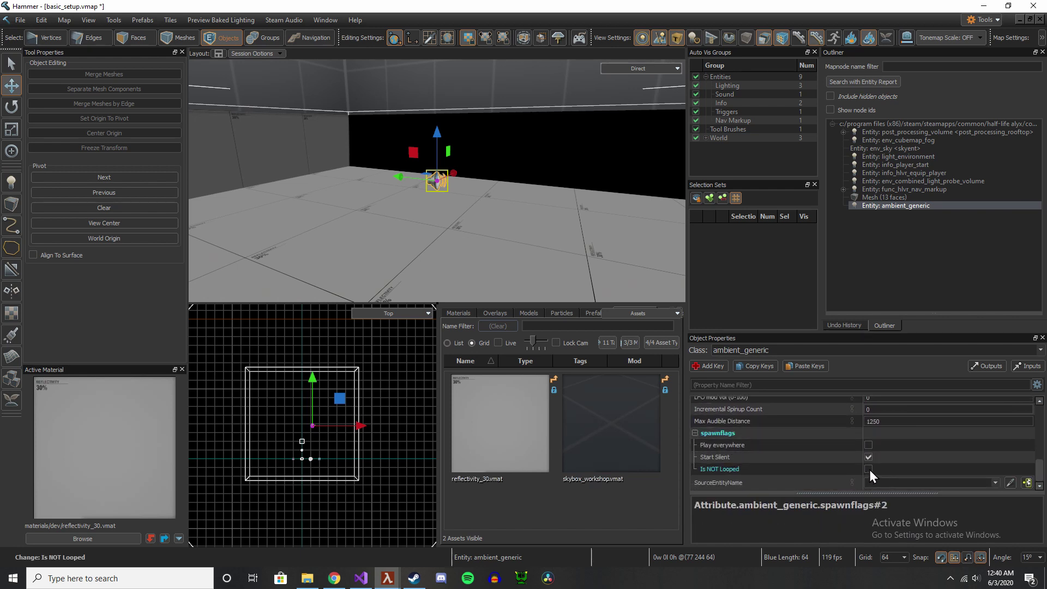
{"action": "left_click", "coordinate": [803, 460]}
{"action": "key", "text": "ctrl+s"}
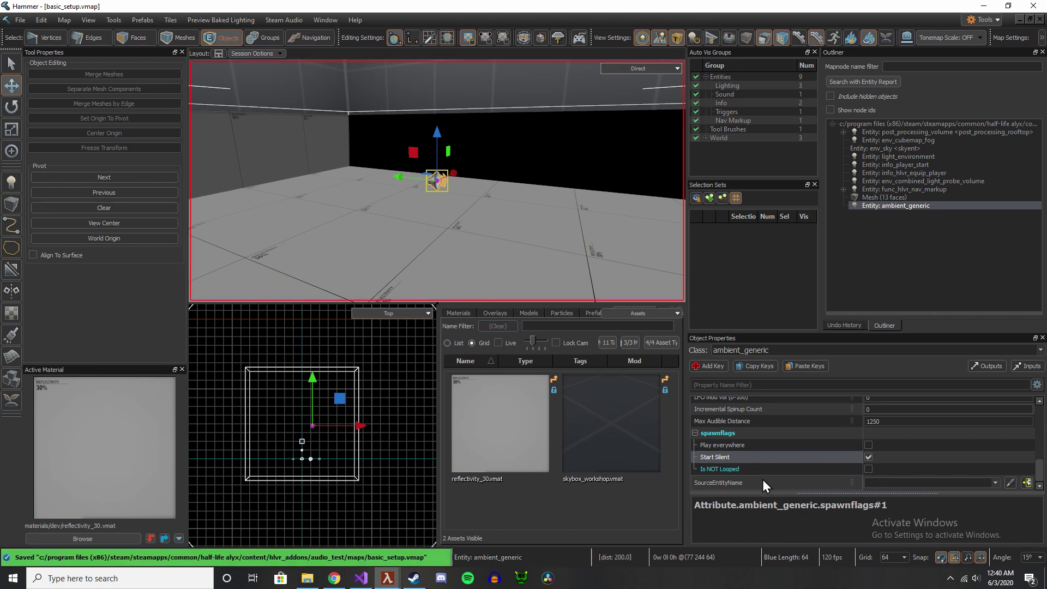
Step: Name the ambient_generic entity audio_test
{"action": "scroll", "coordinate": [784, 453], "scroll_direction": "up", "scroll_amount": 5}
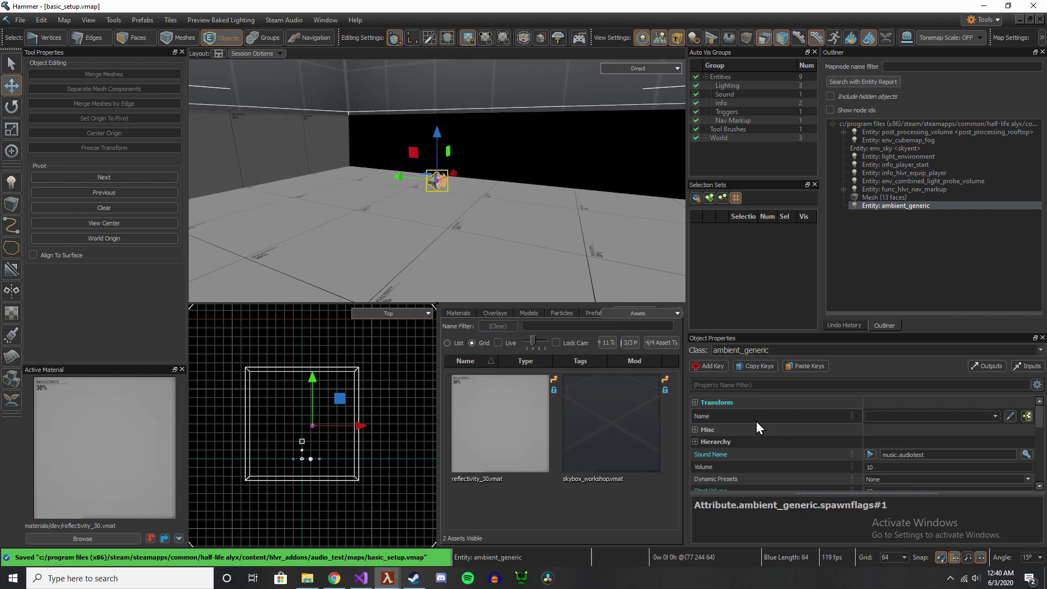
{"action": "left_click", "coordinate": [897, 417]}
{"action": "type", "text": "a"}
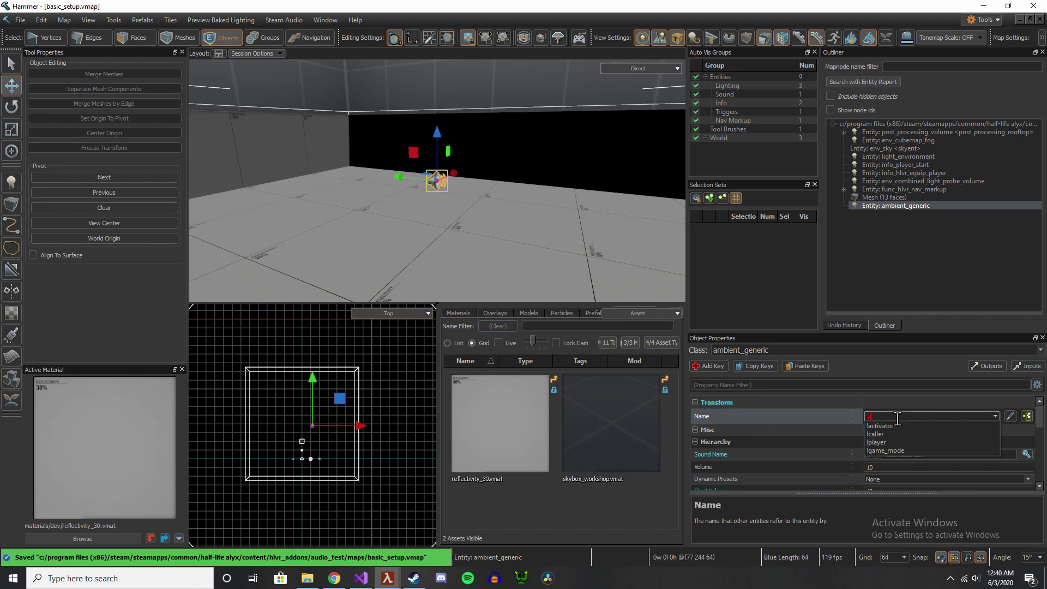
{"action": "type", "text": "udio_"}
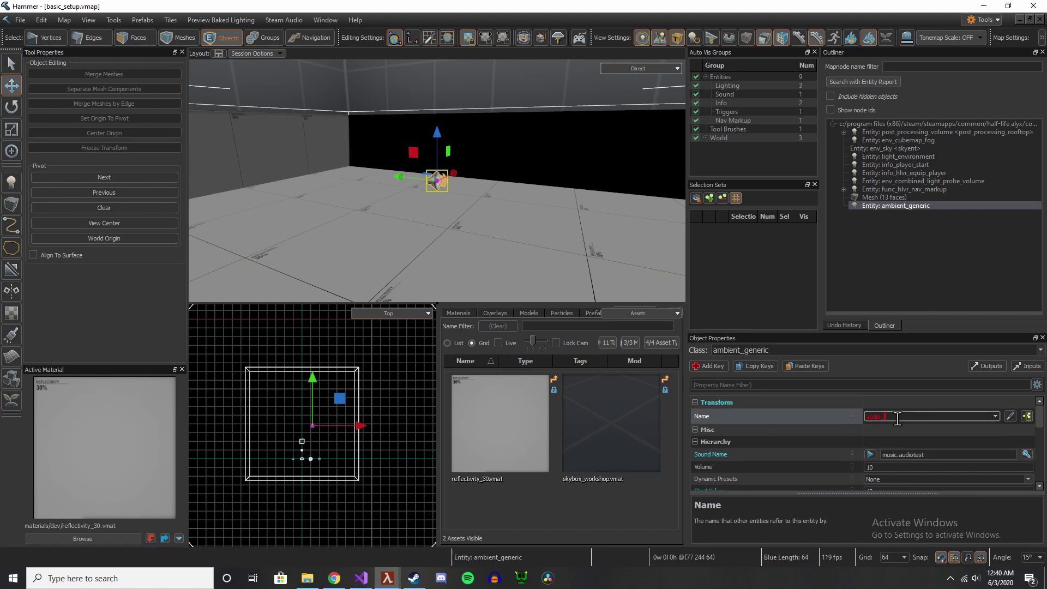
{"action": "type", "text": "test"}
{"action": "key", "text": "Return"}
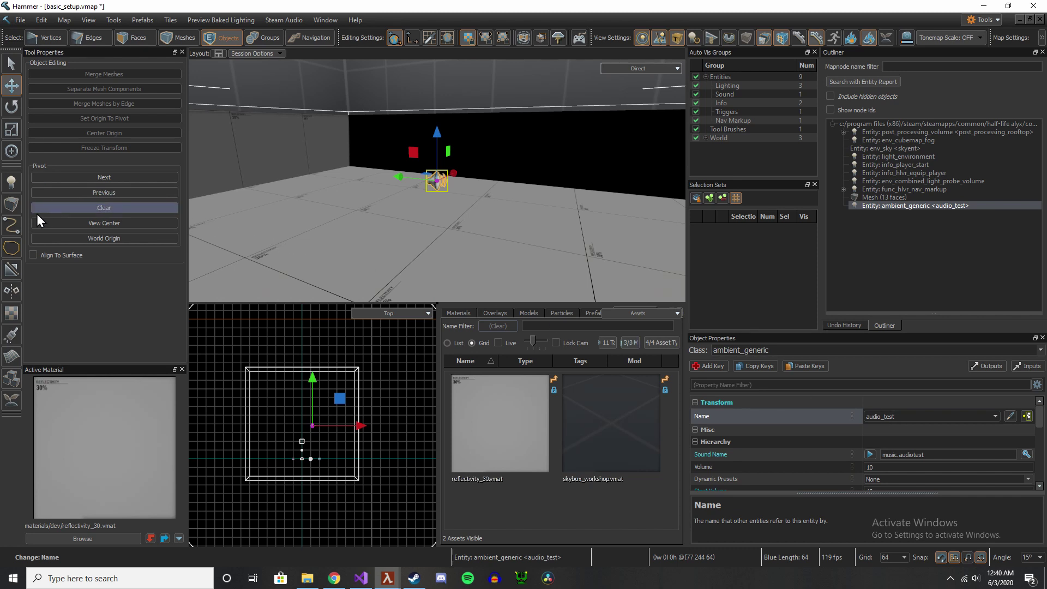
Step: Draw a 192-unit-wide block on the floor, make it a trigger_multiple, and save
{"action": "left_click", "coordinate": [11, 205]}
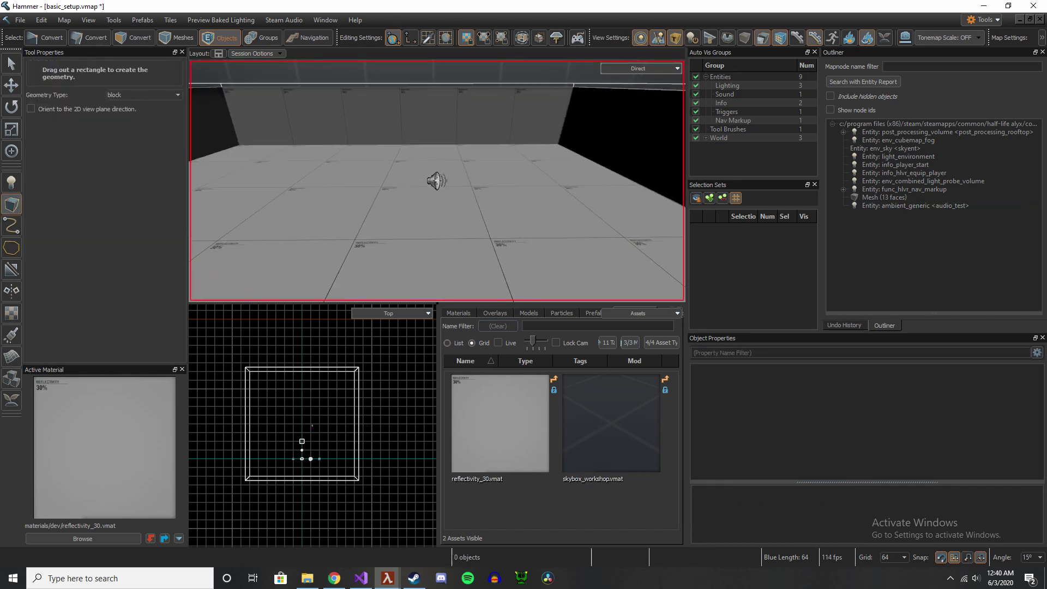
{"action": "right_click_drag", "start_coordinate": [435, 180], "coordinate": [434, 278]}
{"action": "left_click_drag", "start_coordinate": [392, 274], "coordinate": [528, 276]}
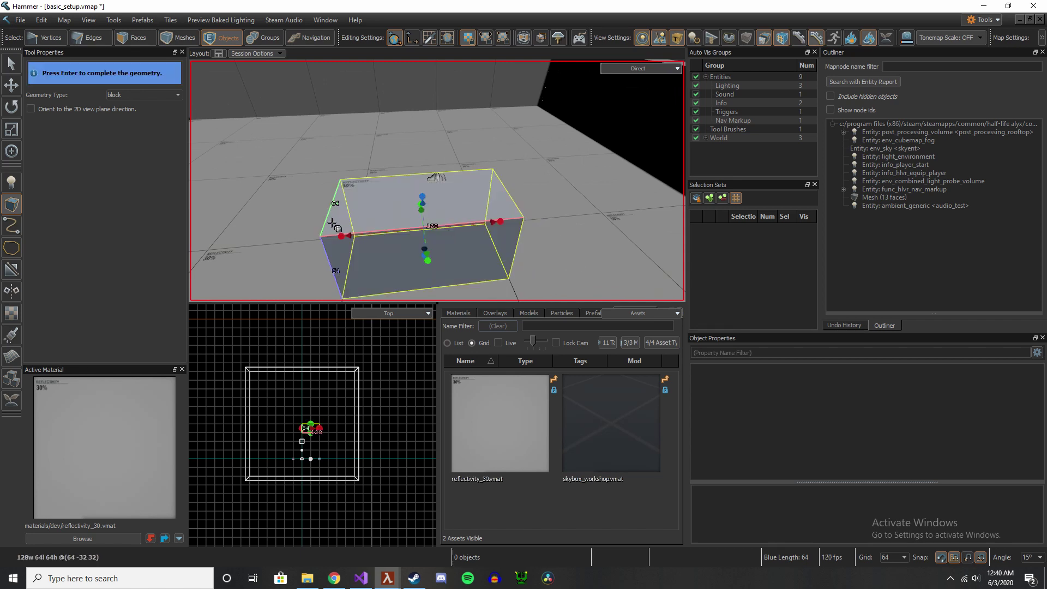
{"action": "right_click_drag", "start_coordinate": [332, 224], "coordinate": [256, 218]}
{"action": "left_click", "coordinate": [12, 64]}
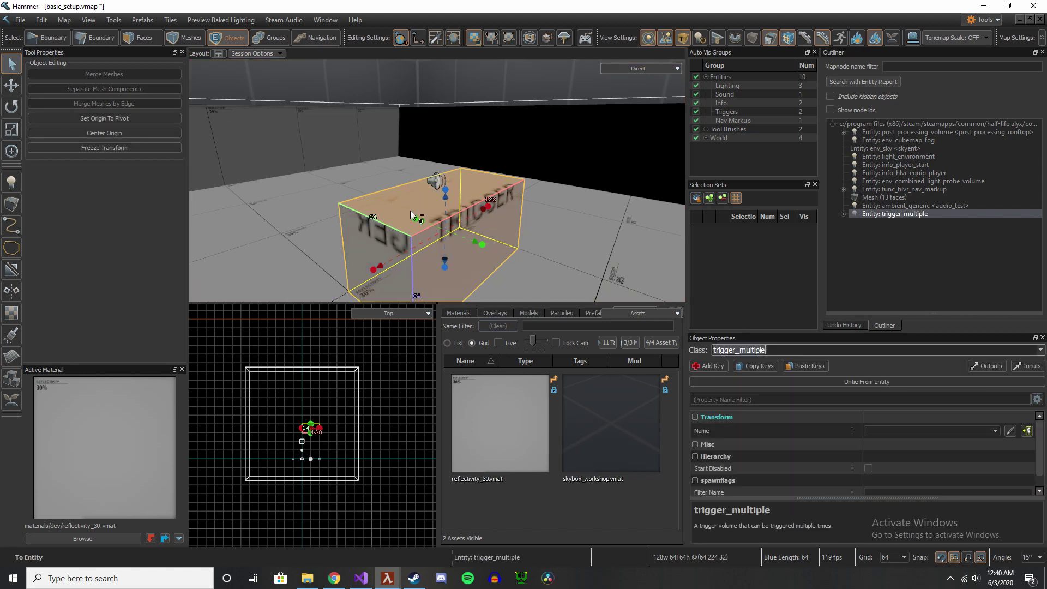
{"action": "key", "text": "ctrl+t"}
{"action": "key", "text": "ctrl+s"}
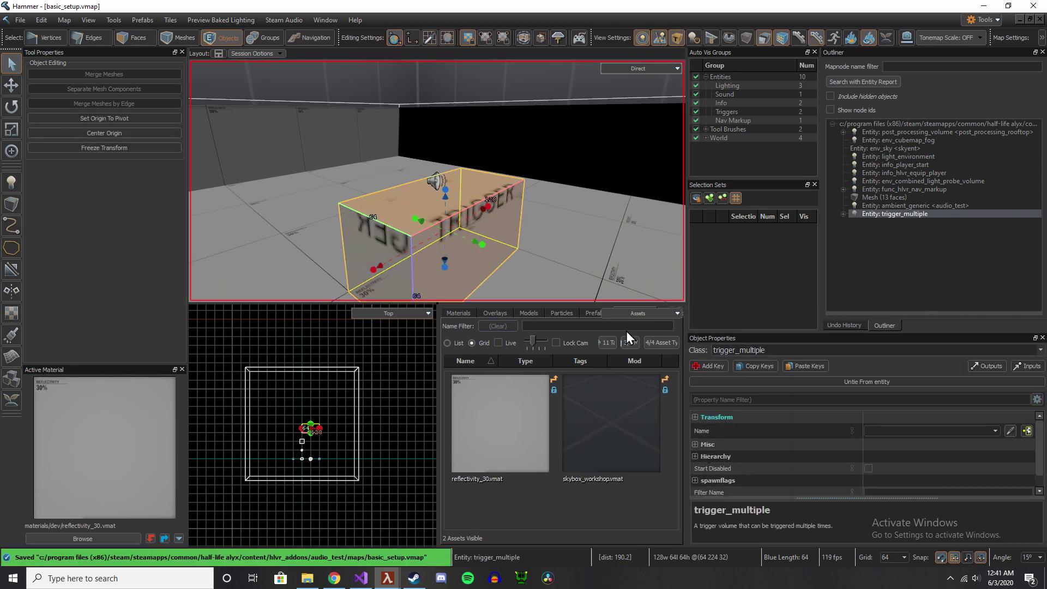
Step: Add an OnStartTouch output firing PlaySound on audio_test to the trigger, then save
{"action": "double_click", "coordinate": [466, 187]}
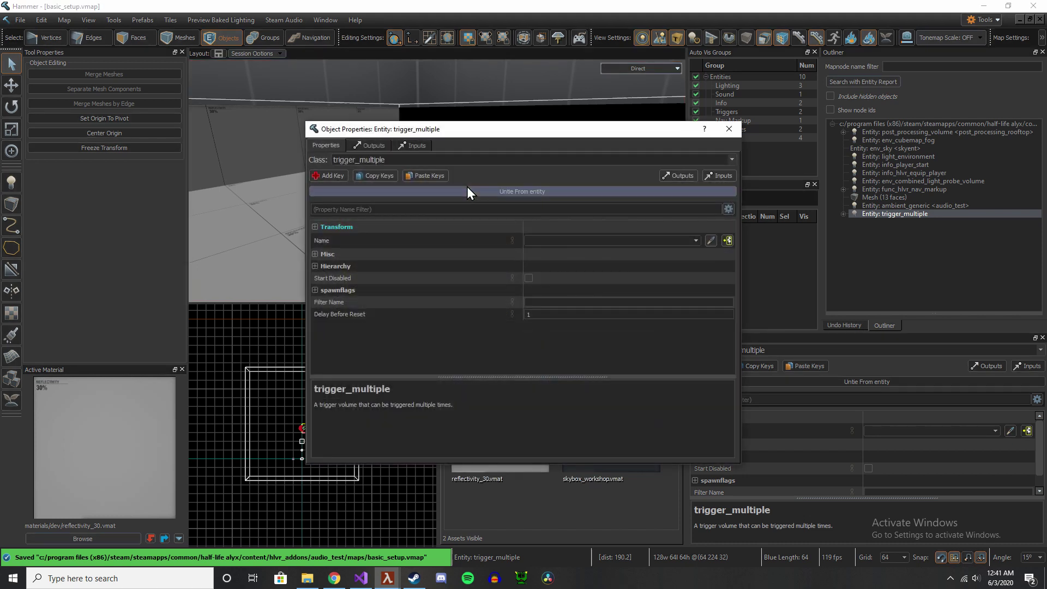
{"action": "left_click", "coordinate": [372, 146]}
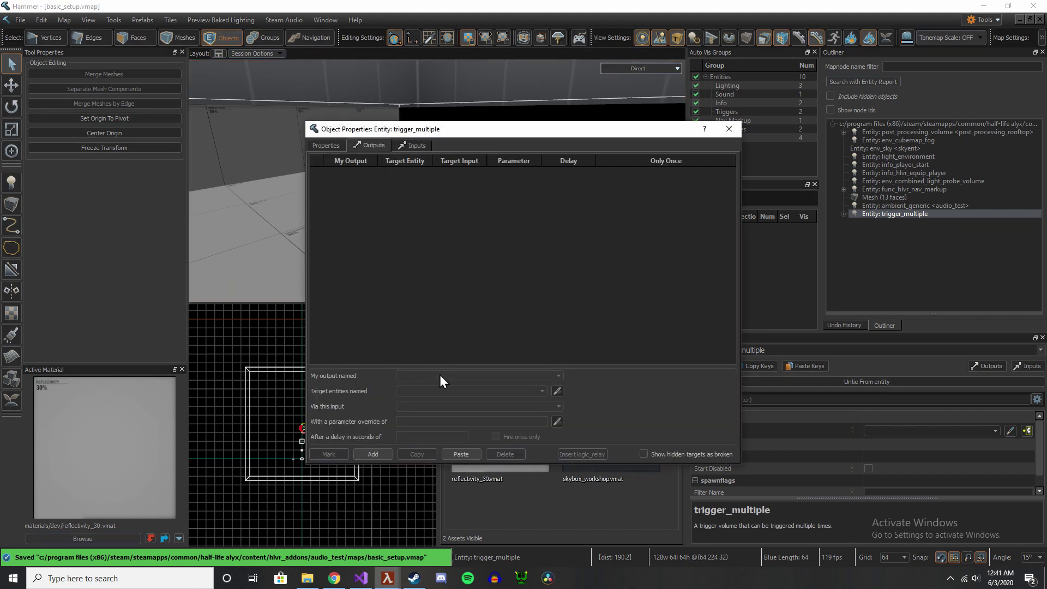
{"action": "left_click", "coordinate": [379, 453]}
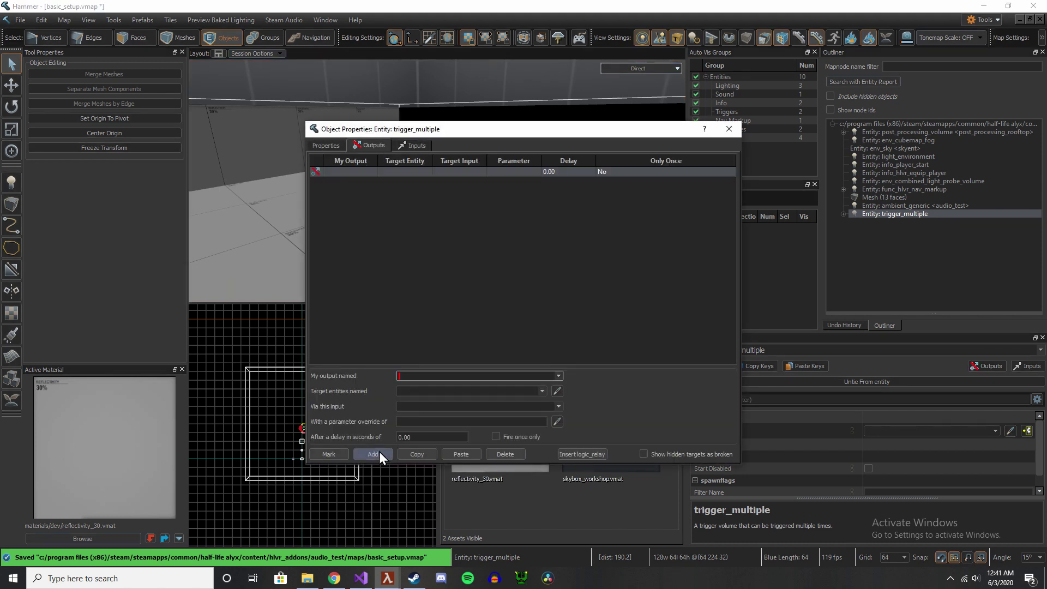
{"action": "left_click", "coordinate": [558, 376]}
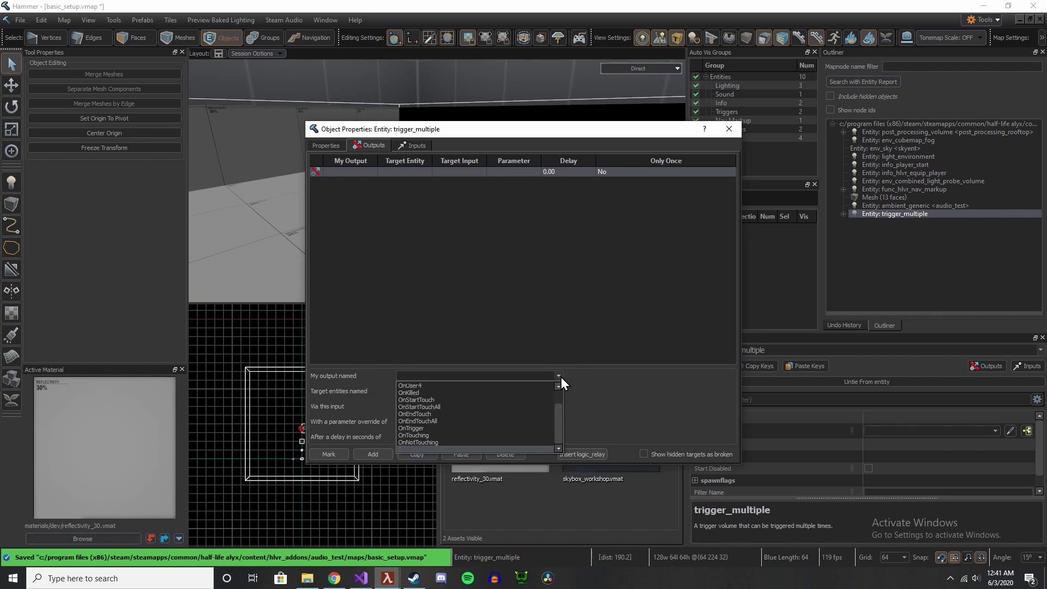
{"action": "left_click", "coordinate": [512, 402]}
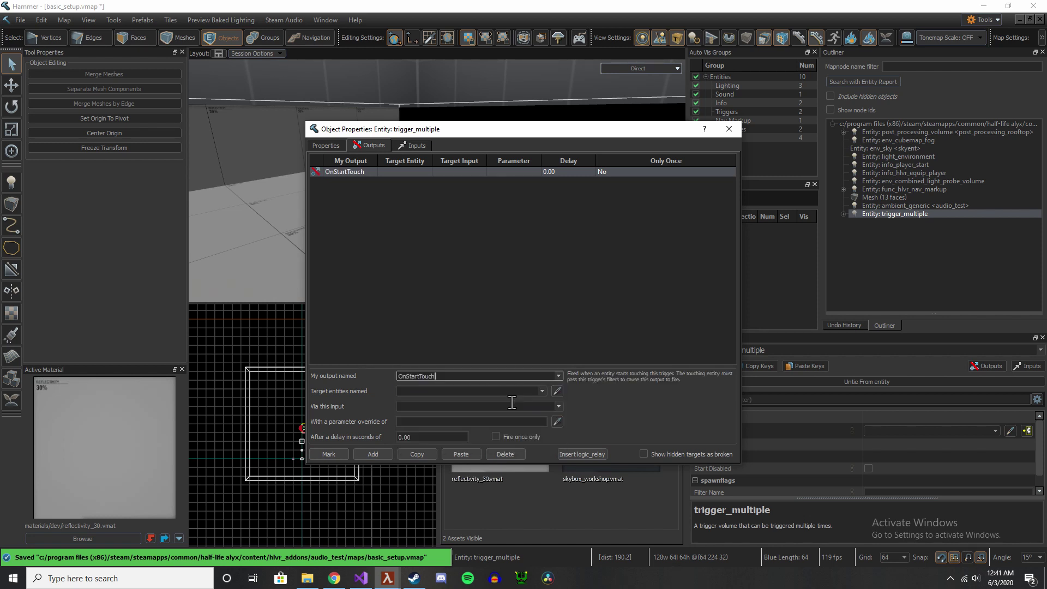
{"action": "left_click", "coordinate": [542, 392]}
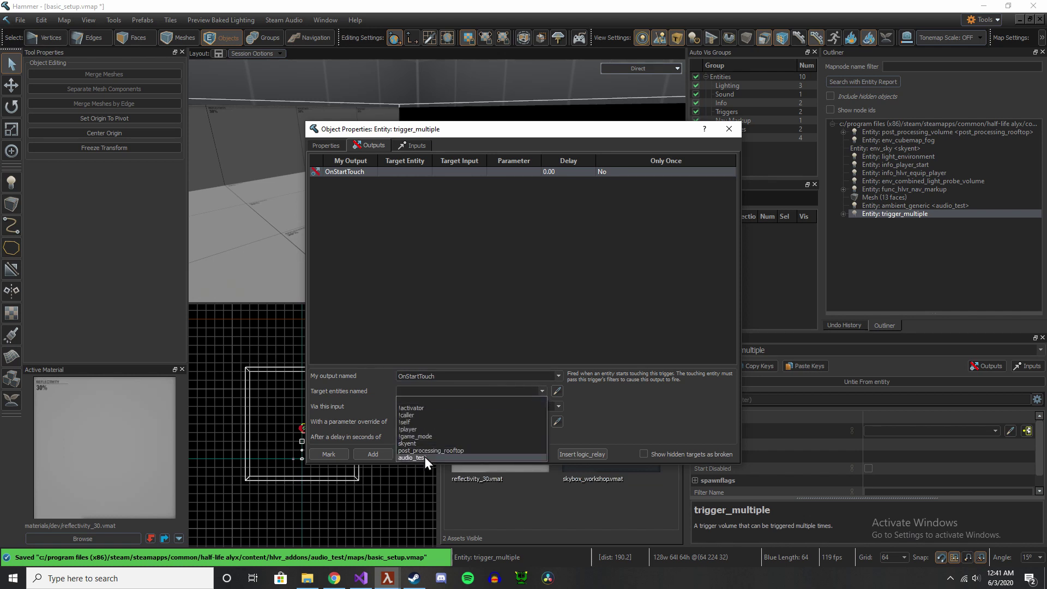
{"action": "left_click", "coordinate": [424, 457]}
{"action": "left_click", "coordinate": [558, 407]}
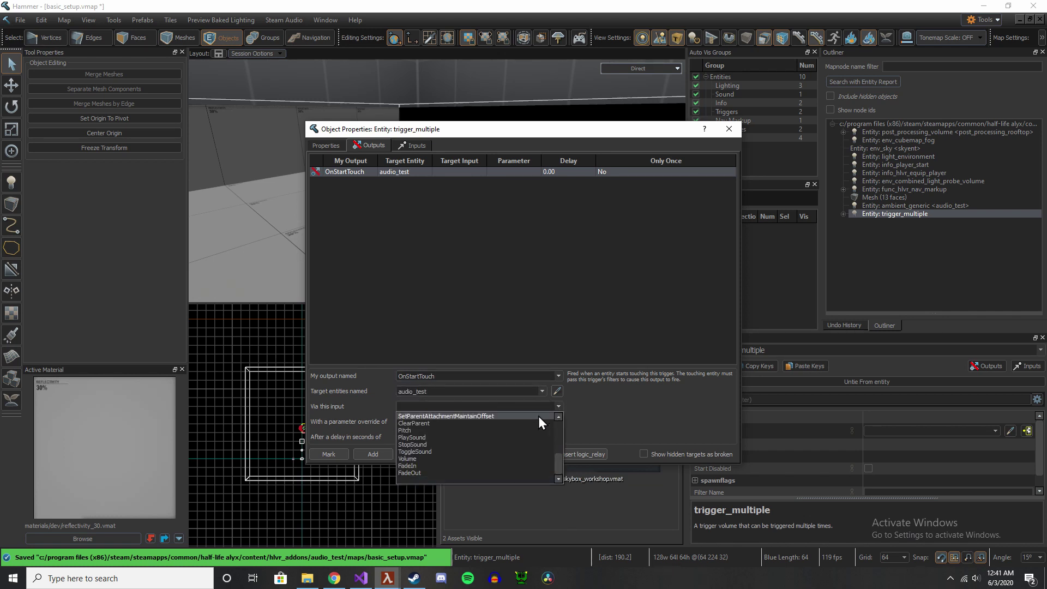
{"action": "left_click", "coordinate": [486, 440]}
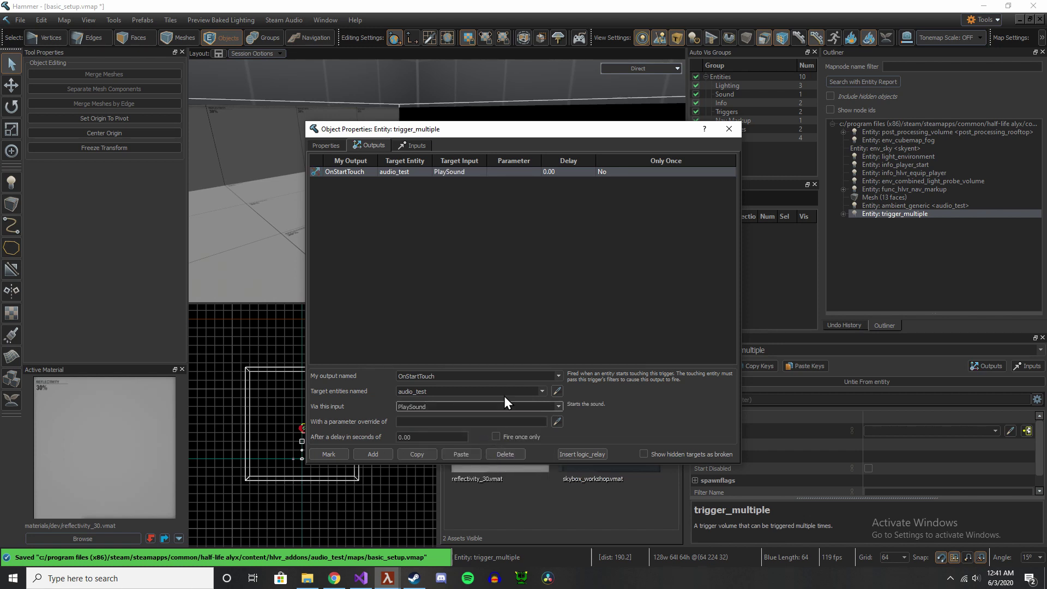
{"action": "key", "text": "ctrl+s"}
{"action": "left_click", "coordinate": [729, 129]}
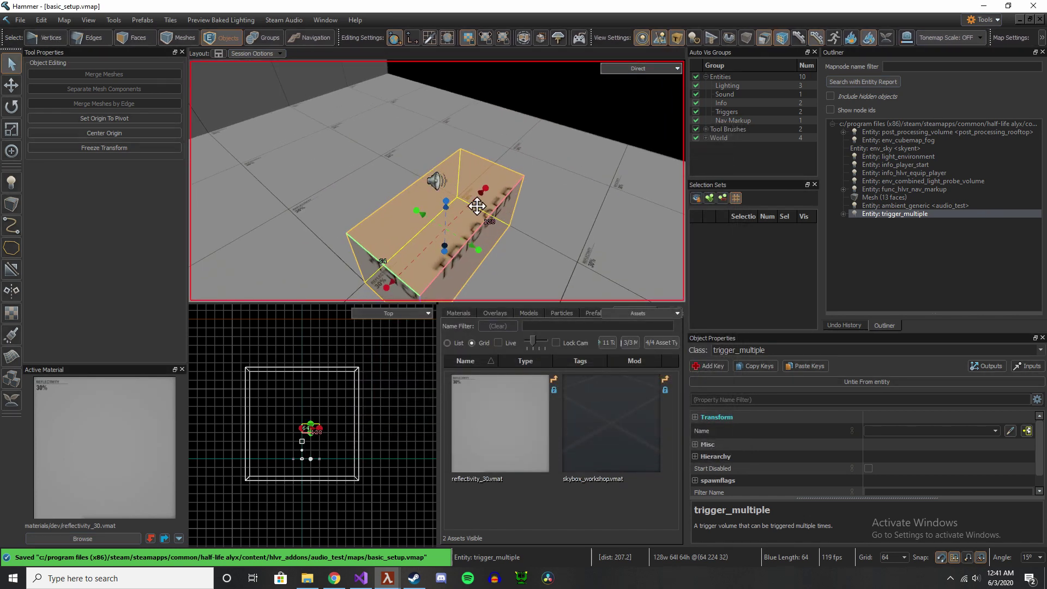
Step: Paste a copy of the trigger box and move it to the room's far end
{"action": "key", "text": "ctrl+shift+v"}
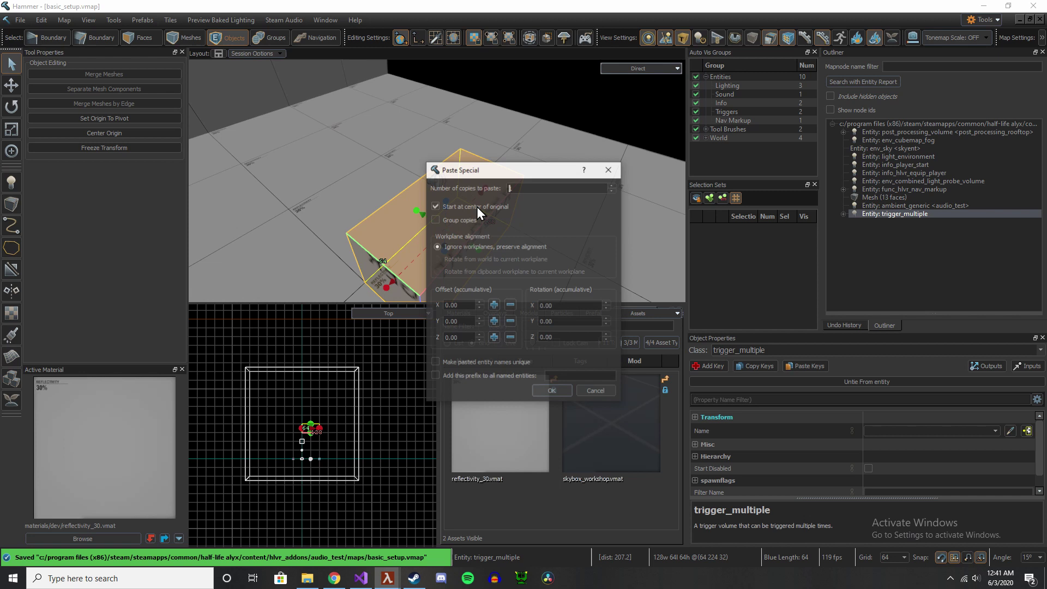
{"action": "key", "text": "Return"}
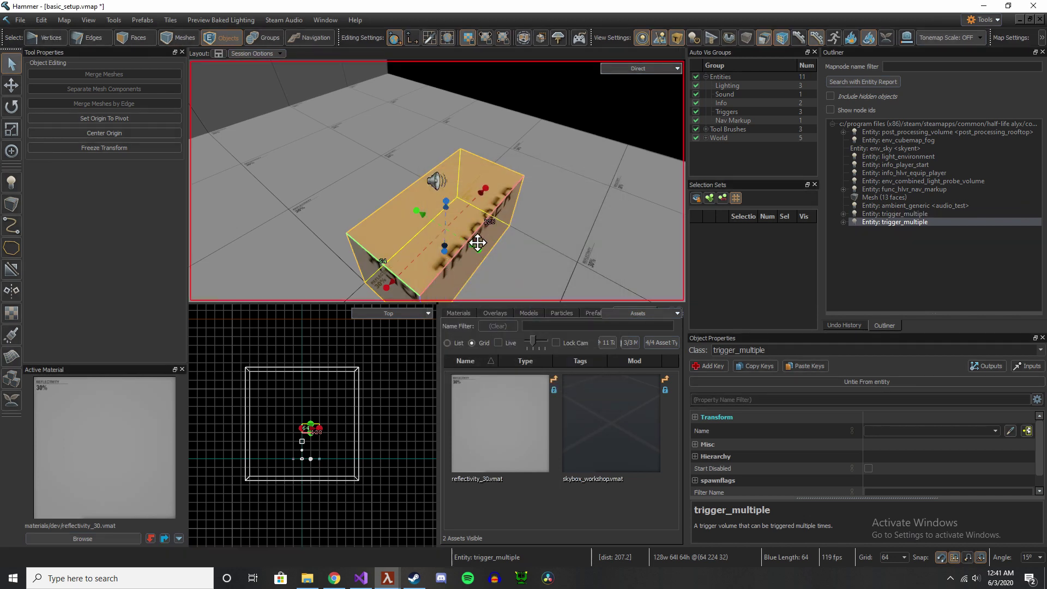
{"action": "key", "text": "w"}
{"action": "left_click_drag", "start_coordinate": [474, 233], "coordinate": [261, 116]}
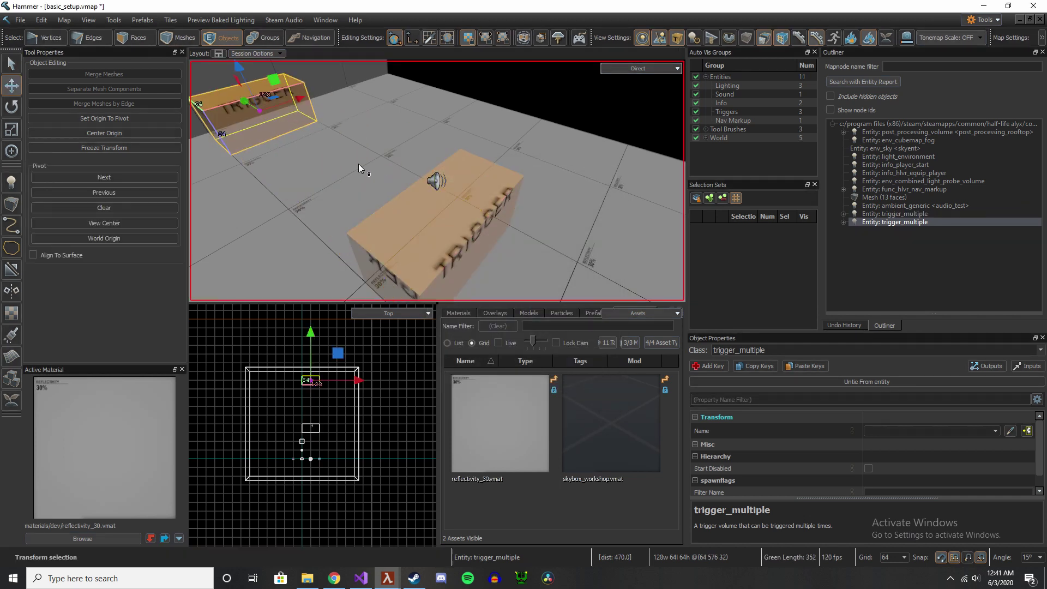
Step: Change the copy's OnStartTouch output on audio_test to StopSound, then save the map
{"action": "double_click", "coordinate": [222, 108]}
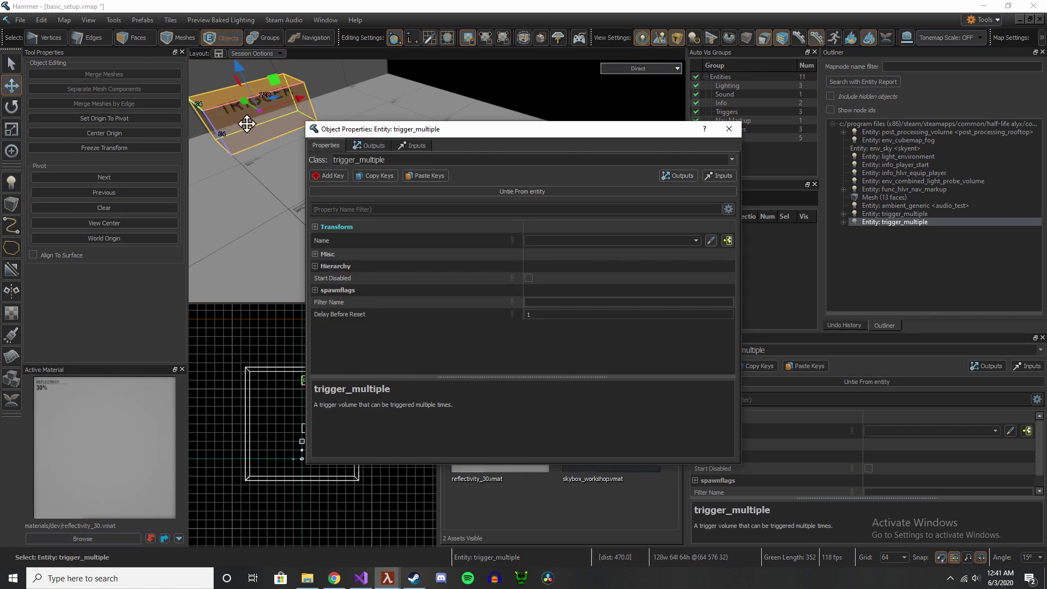
{"action": "left_click", "coordinate": [370, 146]}
{"action": "left_click", "coordinate": [360, 173]}
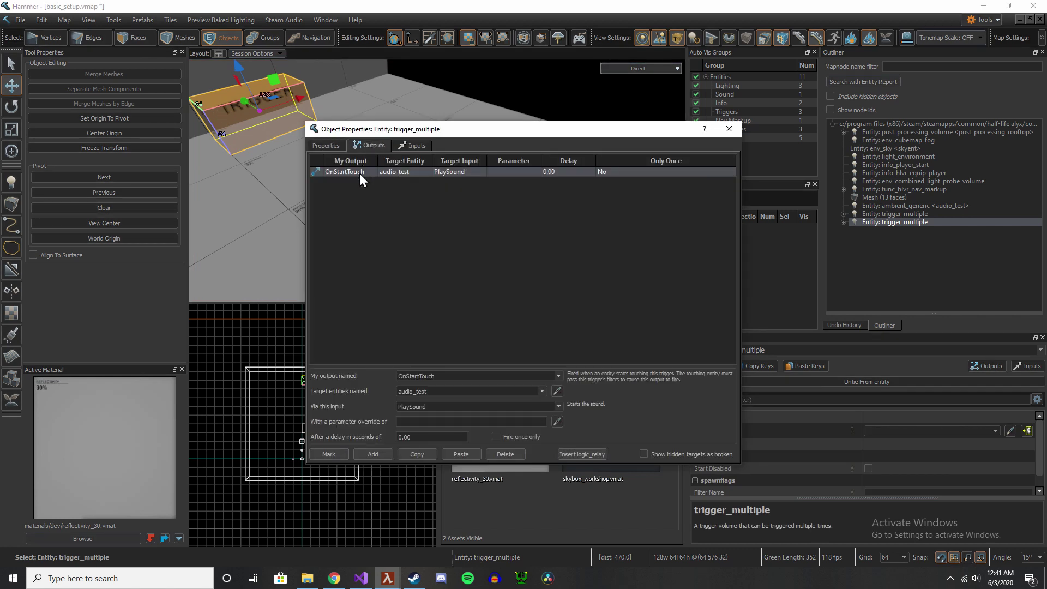
{"action": "left_click", "coordinate": [558, 407]}
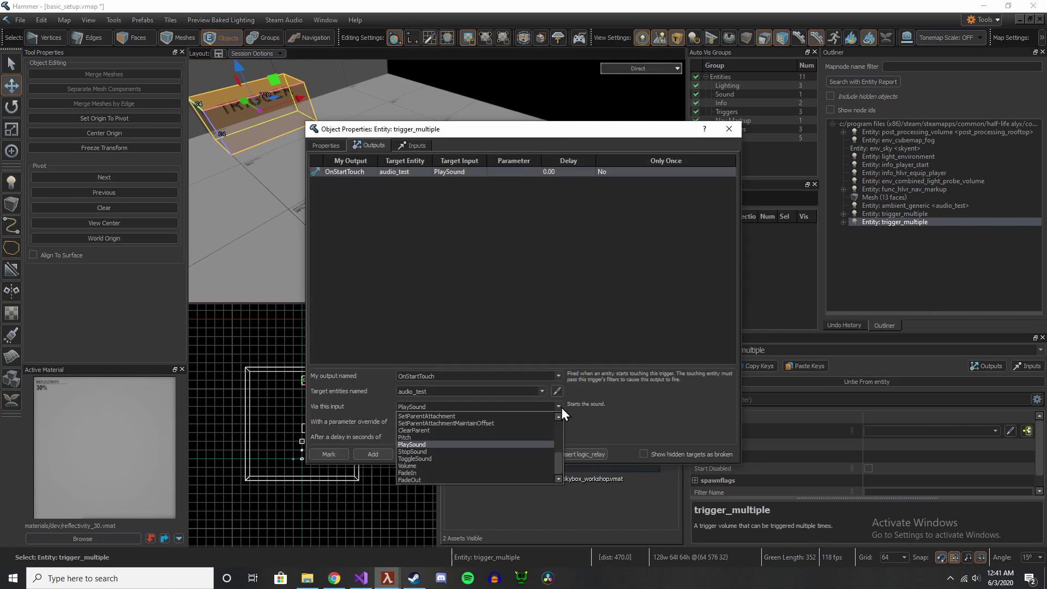
{"action": "left_click", "coordinate": [477, 452]}
{"action": "key", "text": "ctrl+s"}
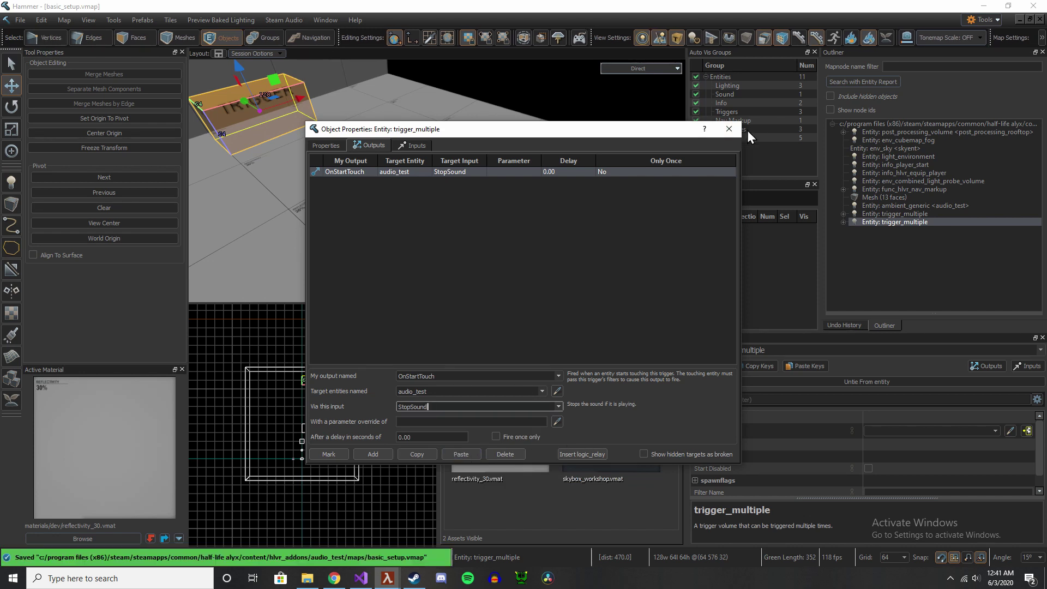
{"action": "left_click", "coordinate": [738, 132]}
Step: Compile basic_setup.vmap and launch it in Half-Life: Alyx
{"action": "right_click_drag", "start_coordinate": [579, 194], "coordinate": [564, 204]}
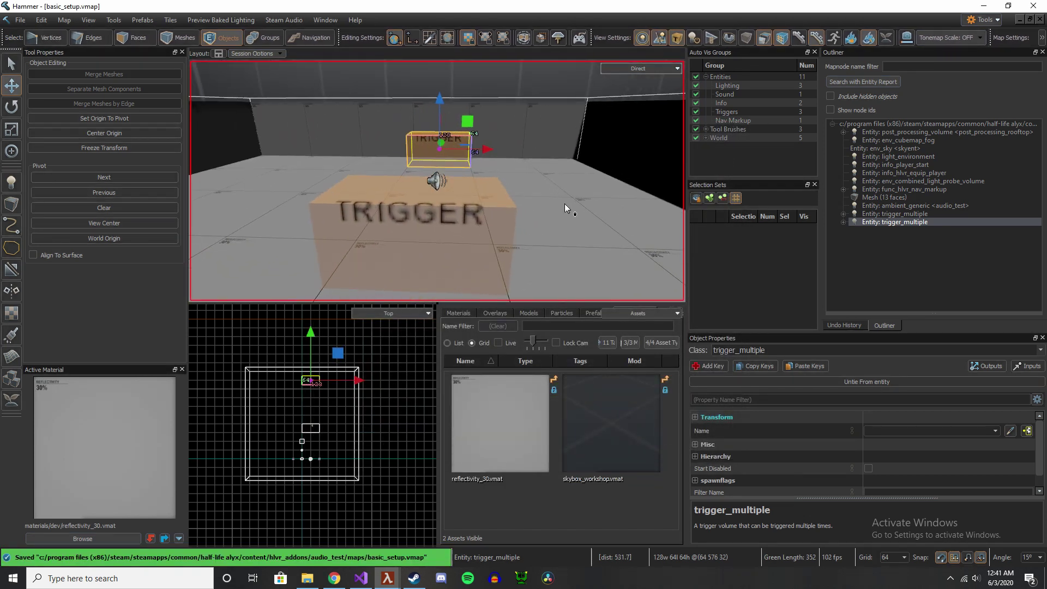
{"action": "key", "text": "ctrl+s"}
{"action": "key", "text": "F9"}
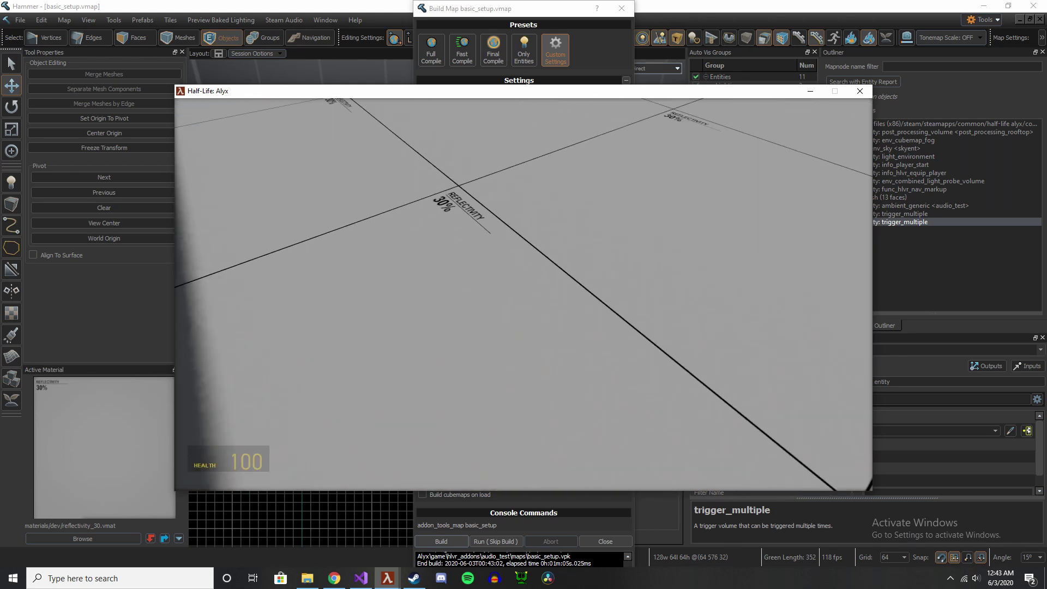
Step: Walk around the tiled room in-game to try both triggers
{"action": "key", "text": "w"}
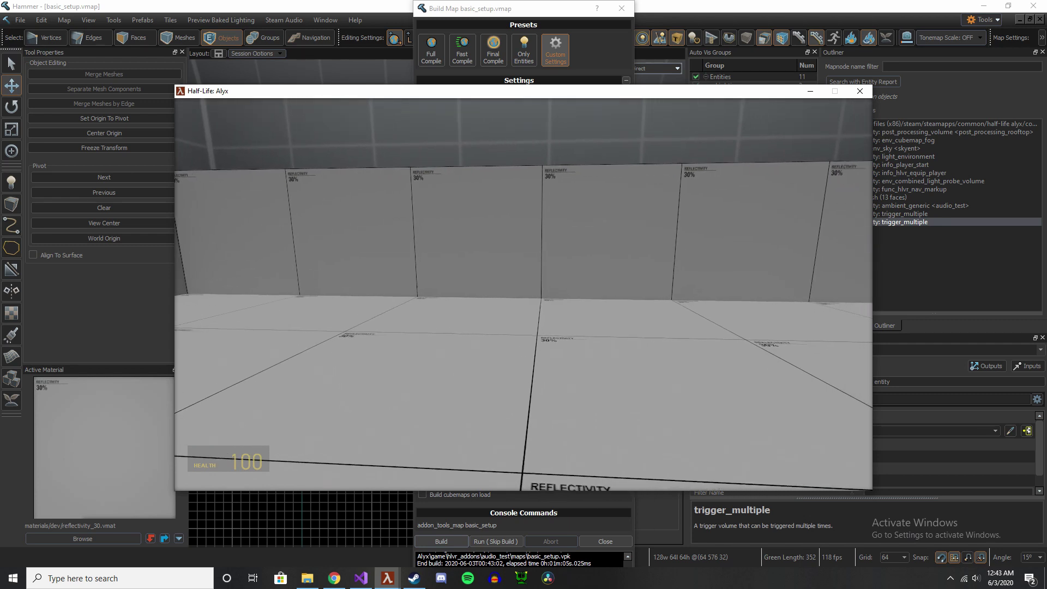
{"action": "key", "text": "w"}
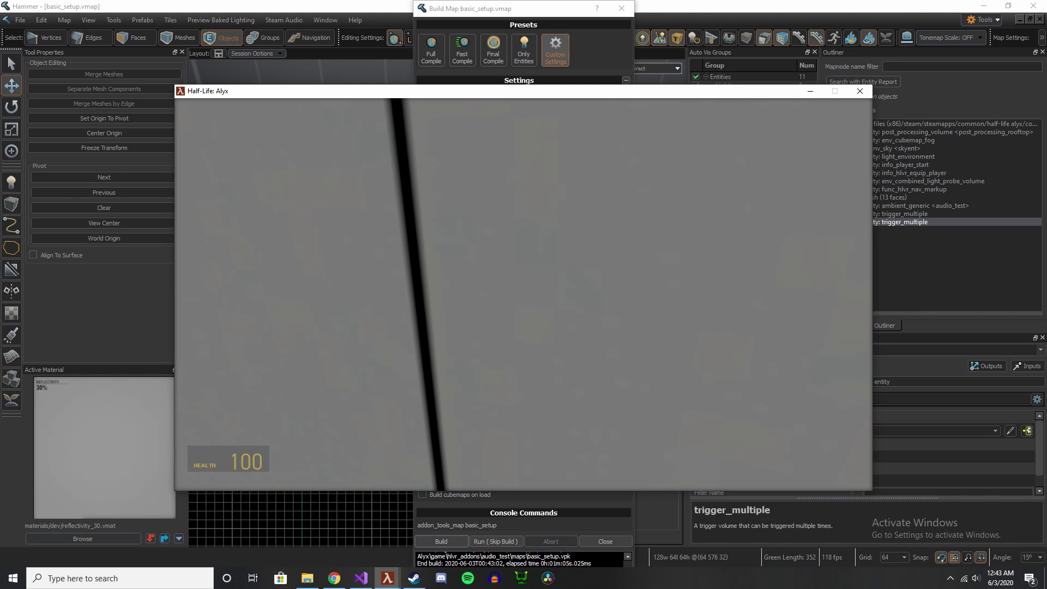
{"action": "key", "text": "s"}
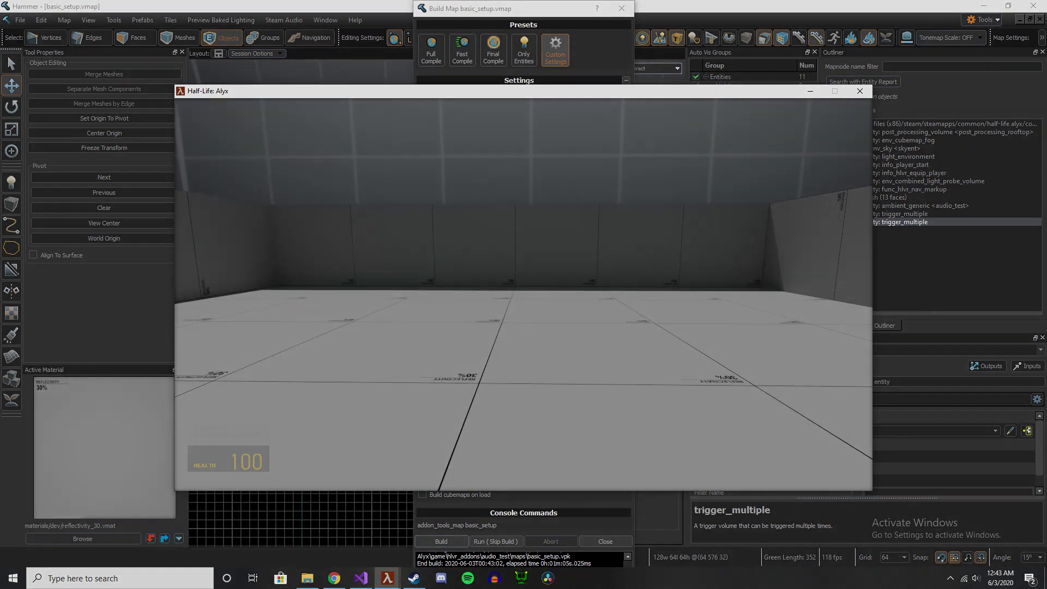
{"action": "key", "text": "w"}
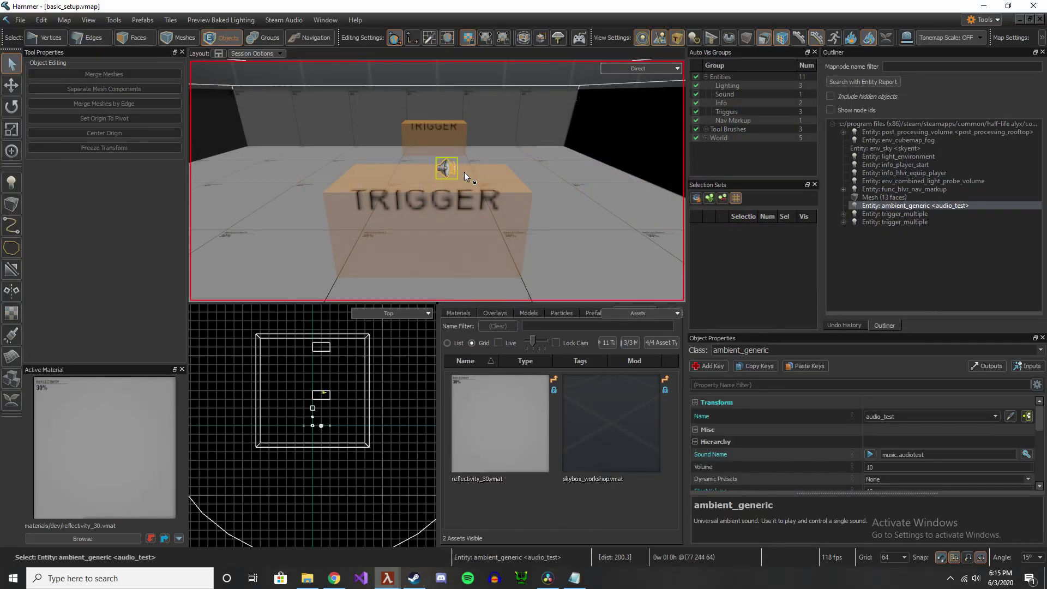
Step: Switch to File Explorer showing content\hlvr_addons\audio_test\sounds with audio_lr_test.wav
{"action": "key", "text": "alt+Tab"}
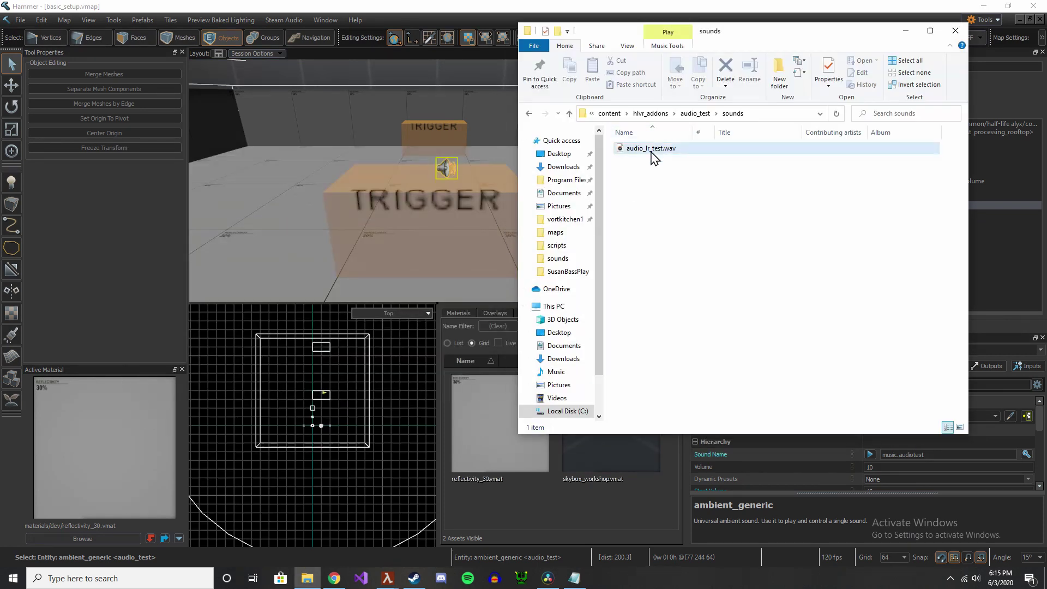